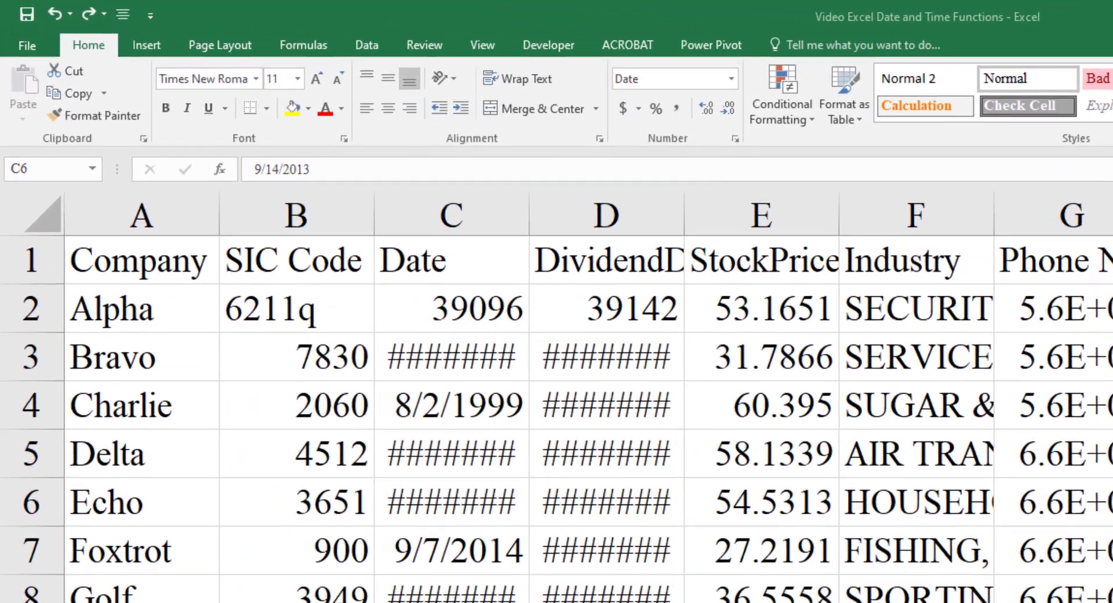
- Set the width of the Date and DividendDate columns (C and D) to 15
key(ctrl+Home)
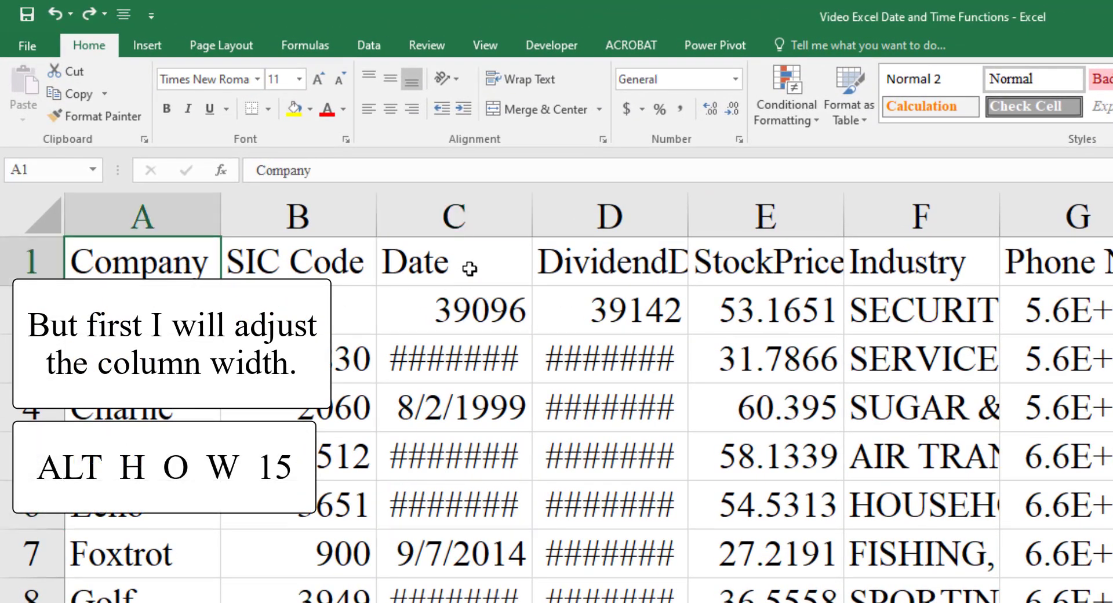
click(470, 263)
key(shift+Right)
key(alt+h)
text(ow)
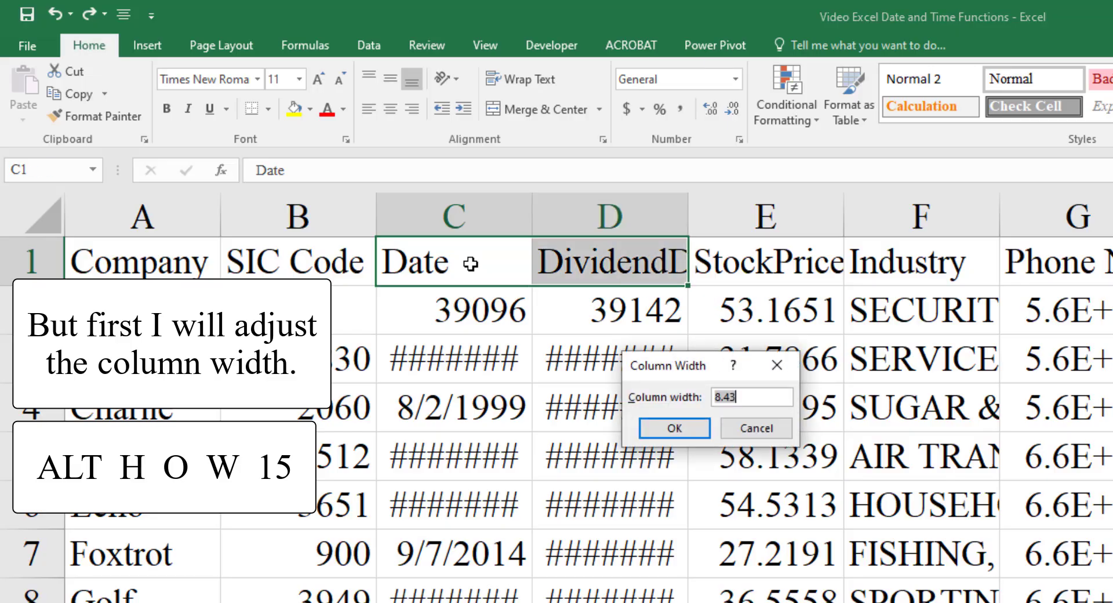
text(15)
key(Return)
- Format the serial numbers in C2:D2 as short dates
key(Down)
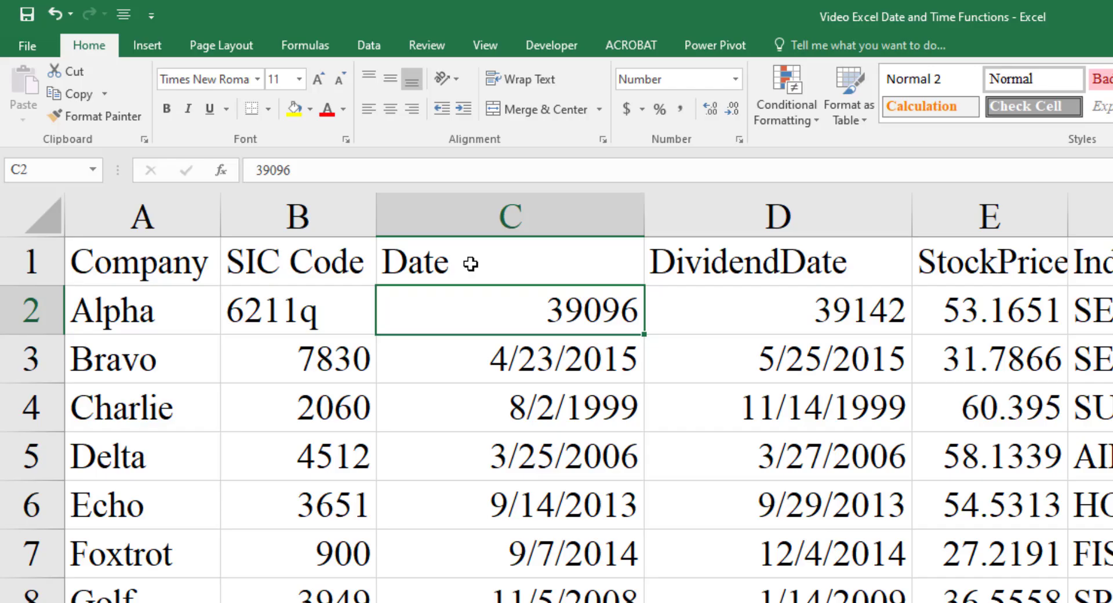
key(shift+Right)
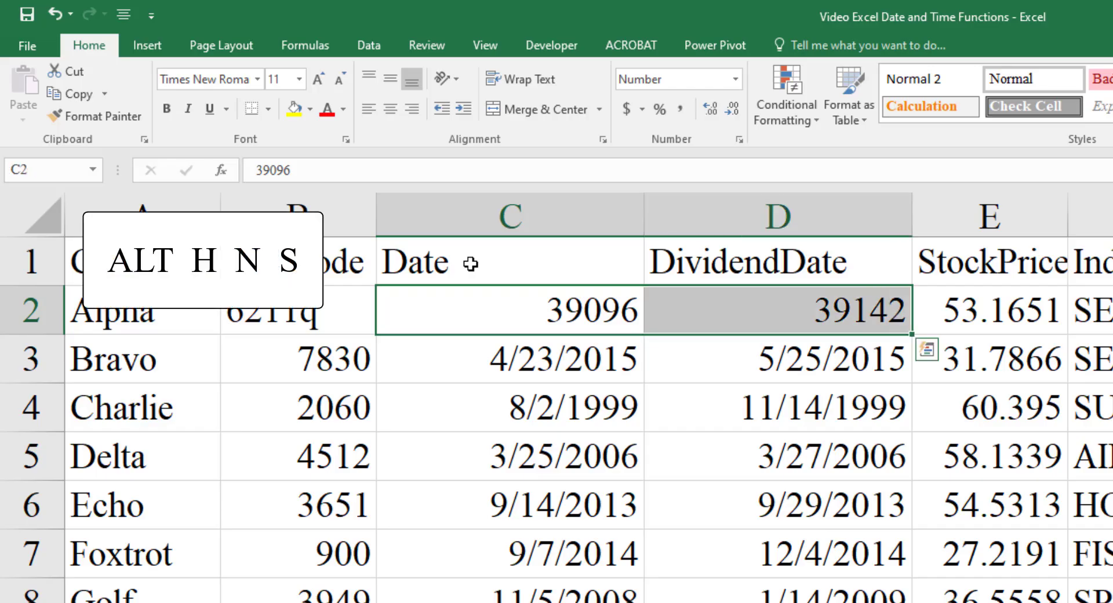
key(alt)
key(h)
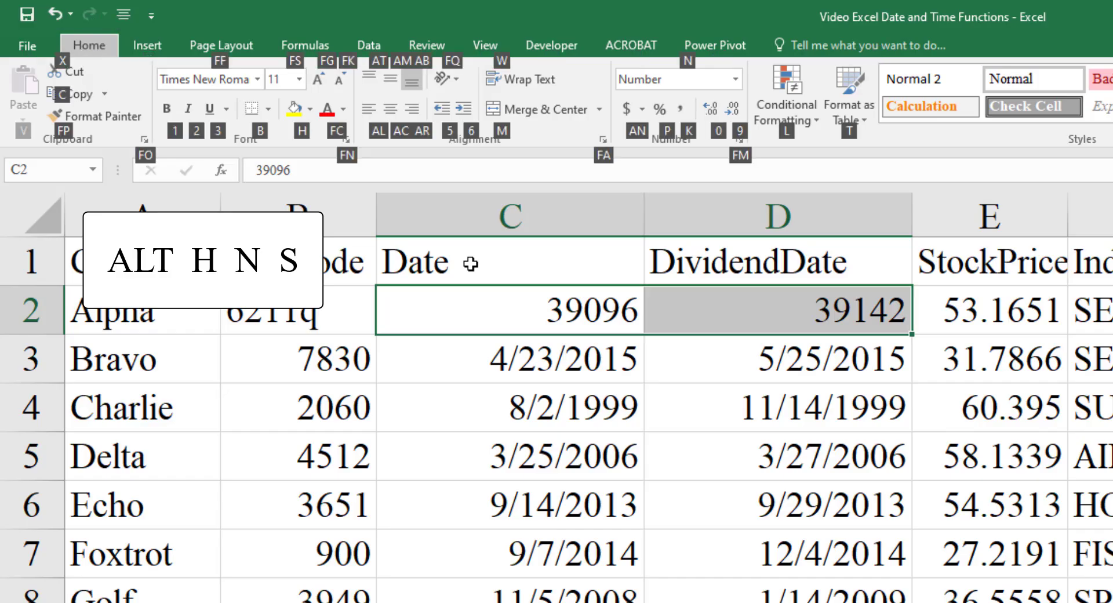
key(n)
key(s)
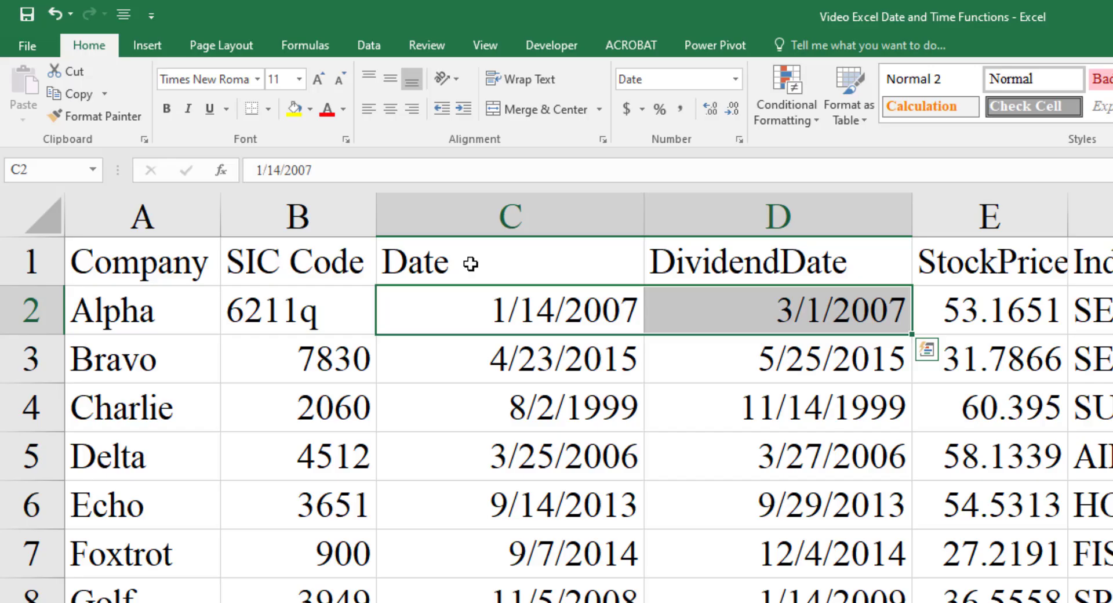
- Try the Number format on the Bravo dates in C3:D3 and undo it
key(Down)
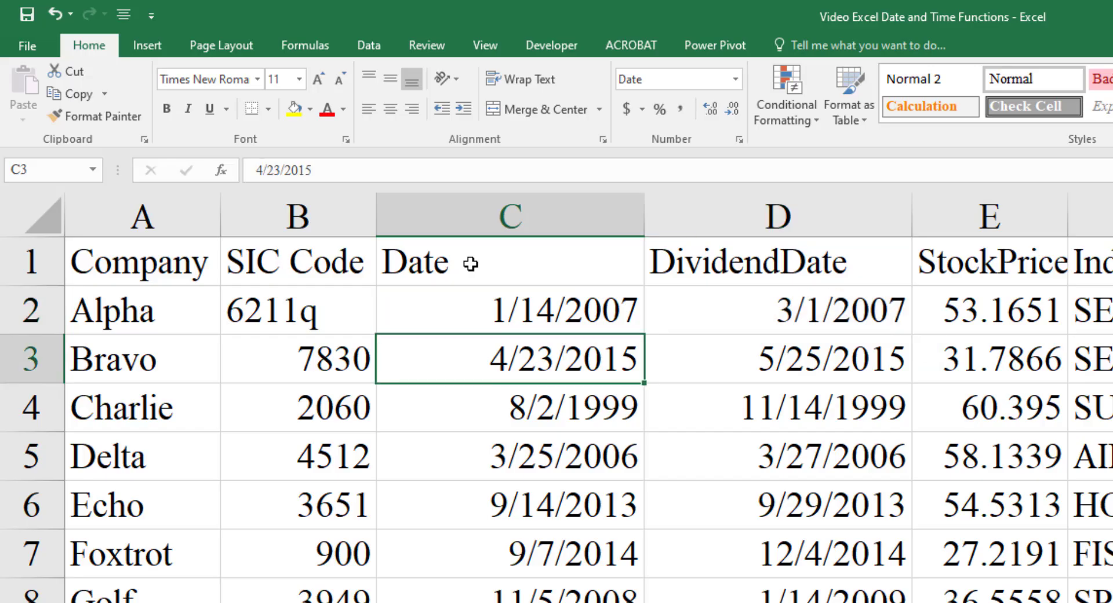
key(shift+Right)
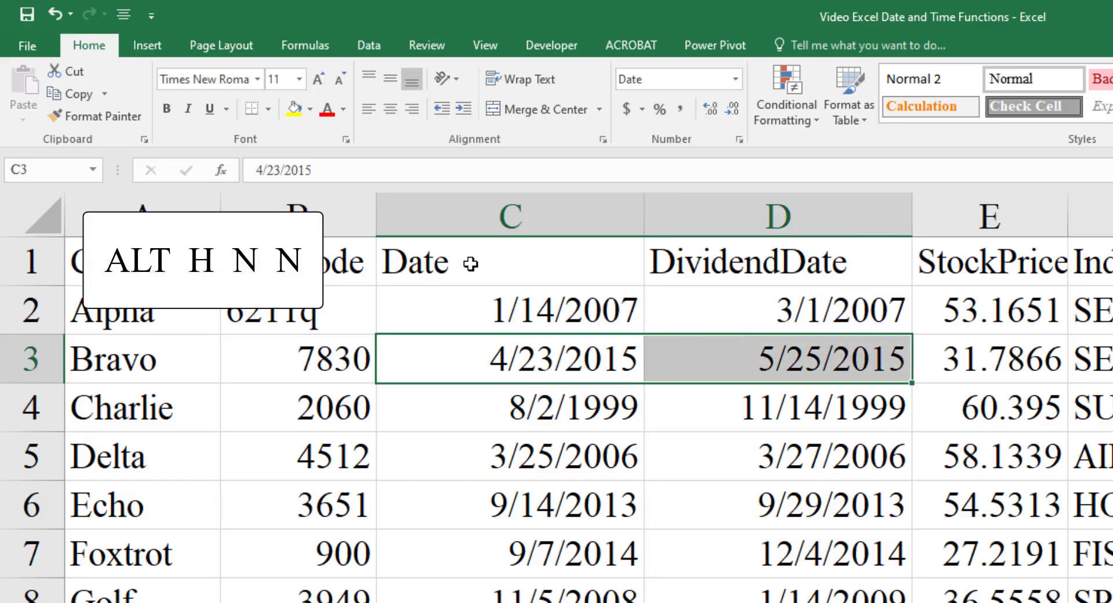
key(alt)
key(h)
key(n)
key(n)
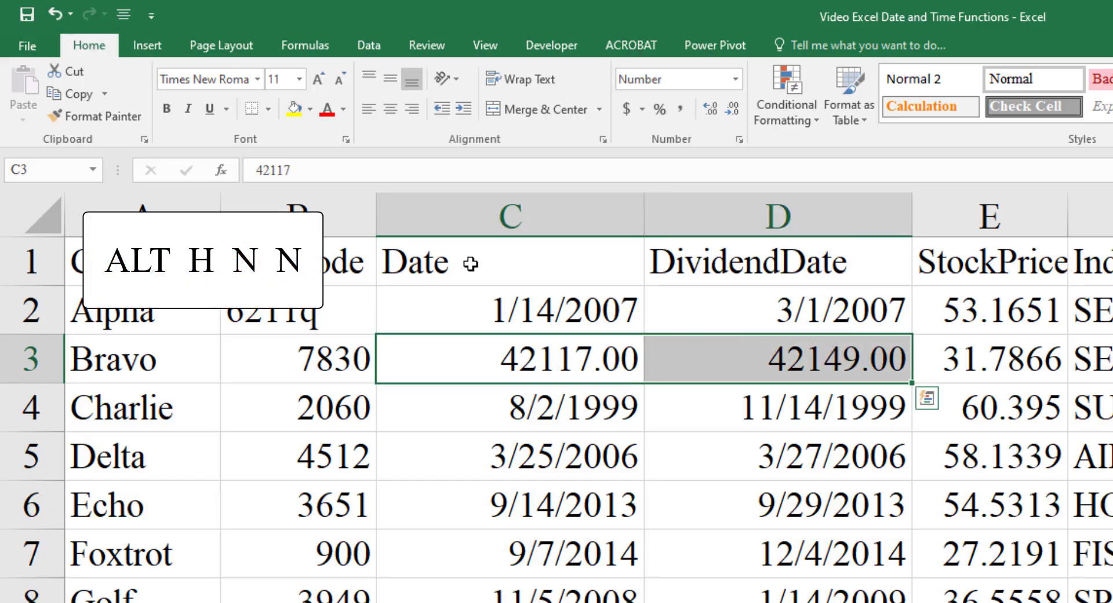
key(ctrl+z)
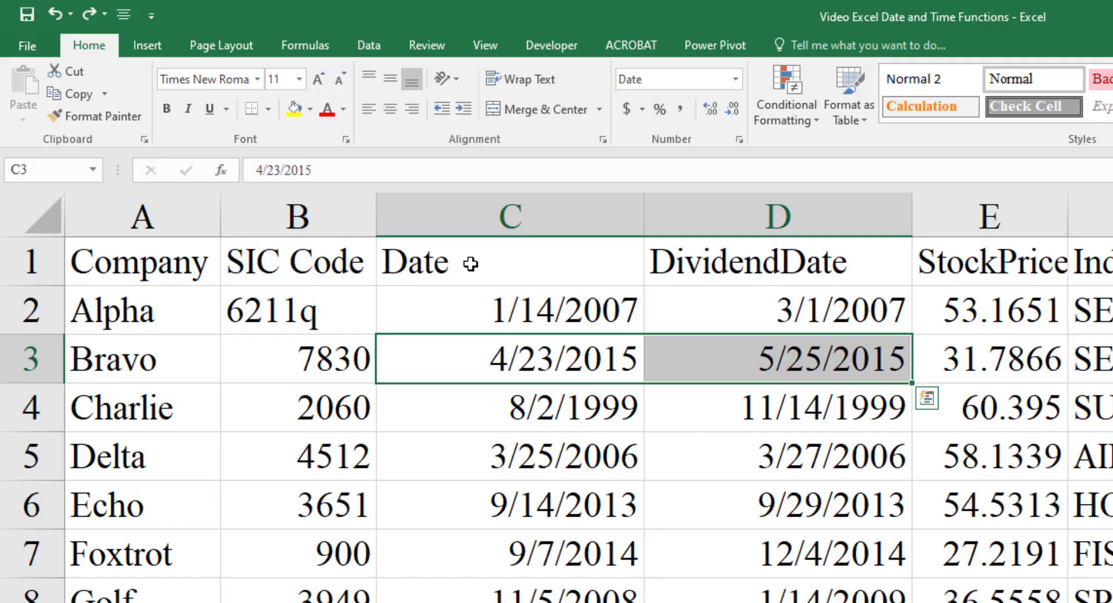
- Insert five blank columns between the DividendDate and StockPrice columns
key(Up)
key(Up)
key(Right)
key(Right)
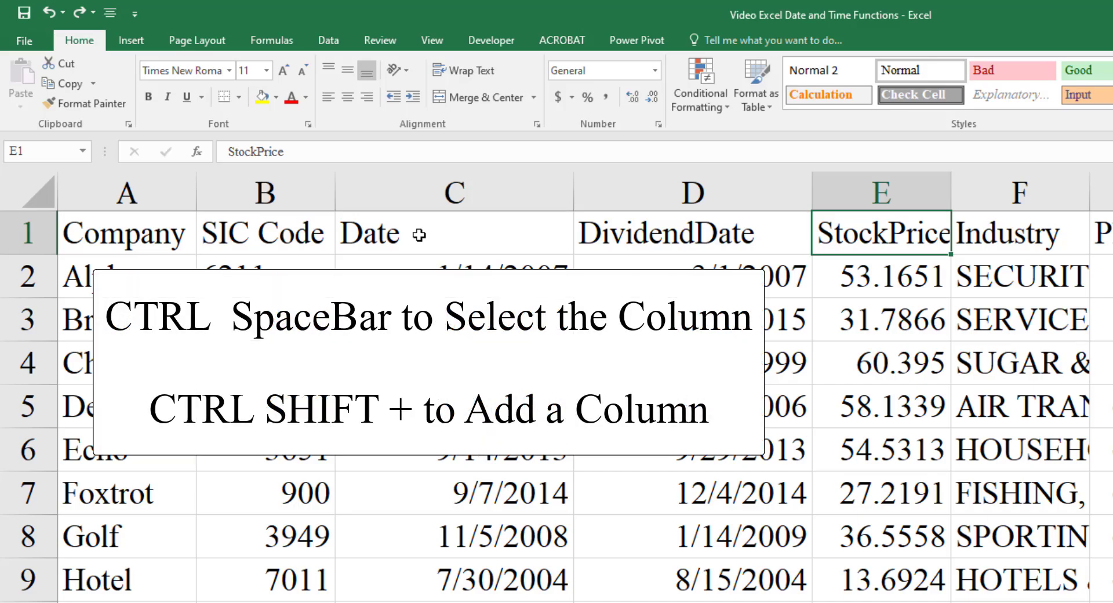
key(ctrl+space)
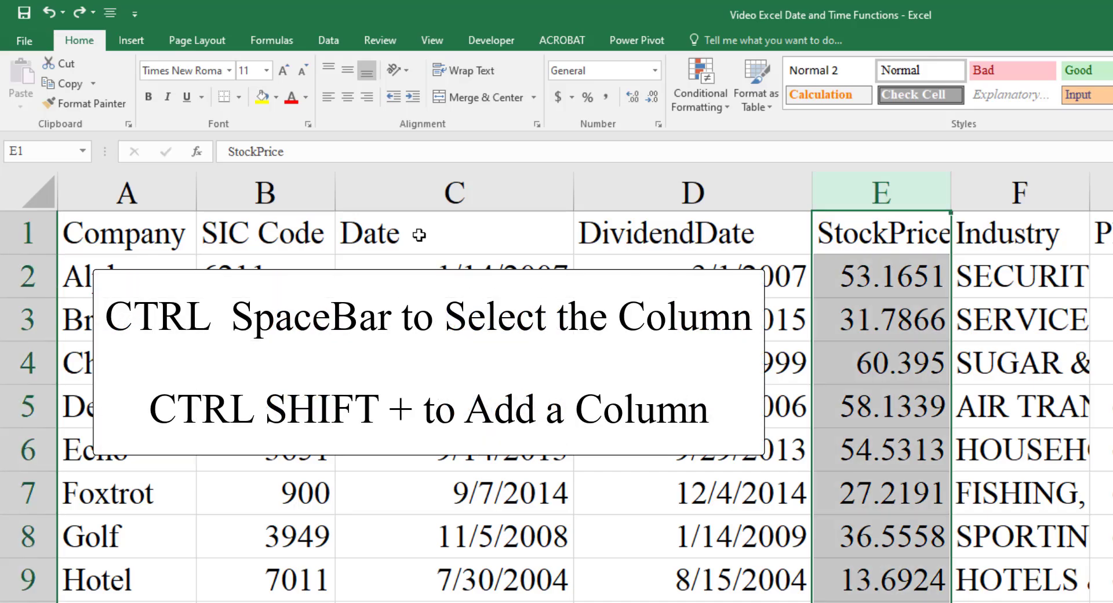
key(ctrl+shift+plus)
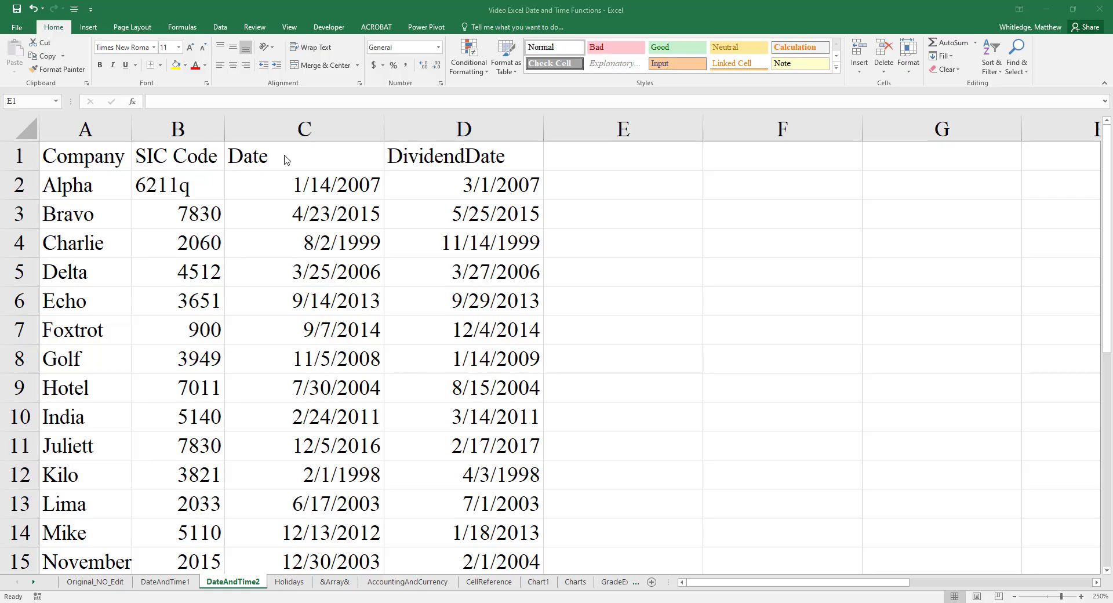
- Enter the headers EDATE, EOMONTH, YEARFRAC-0, YEARFRAC-1 and WORKINGDAYS in cells E1 through I1
click(578, 156)
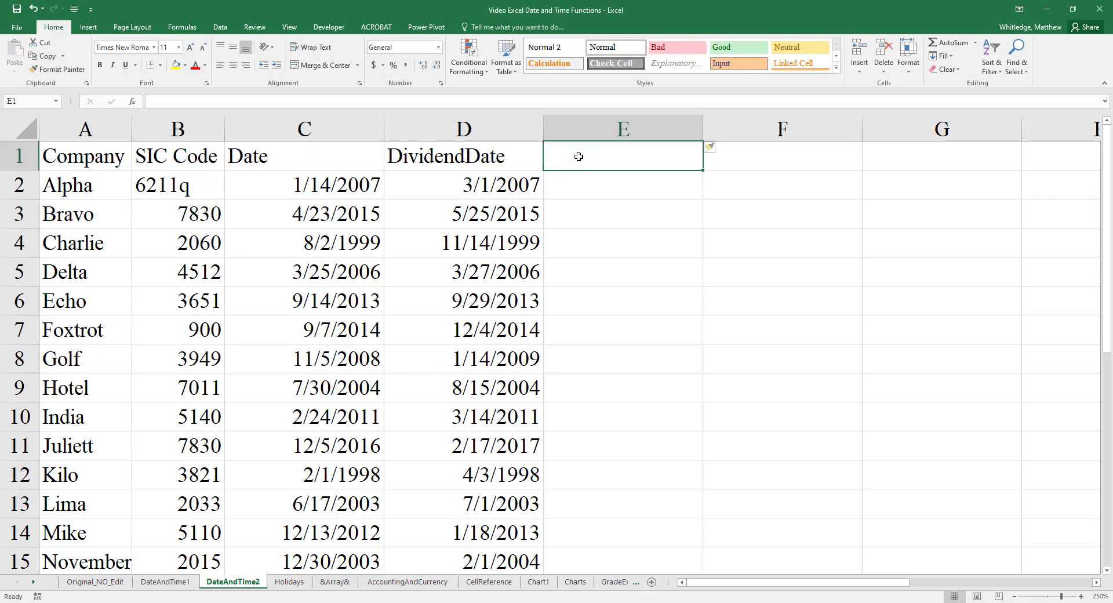
text(EDATE)
key(Tab)
text(EOMONTH)
key(Tab)
text(YEARFRA)
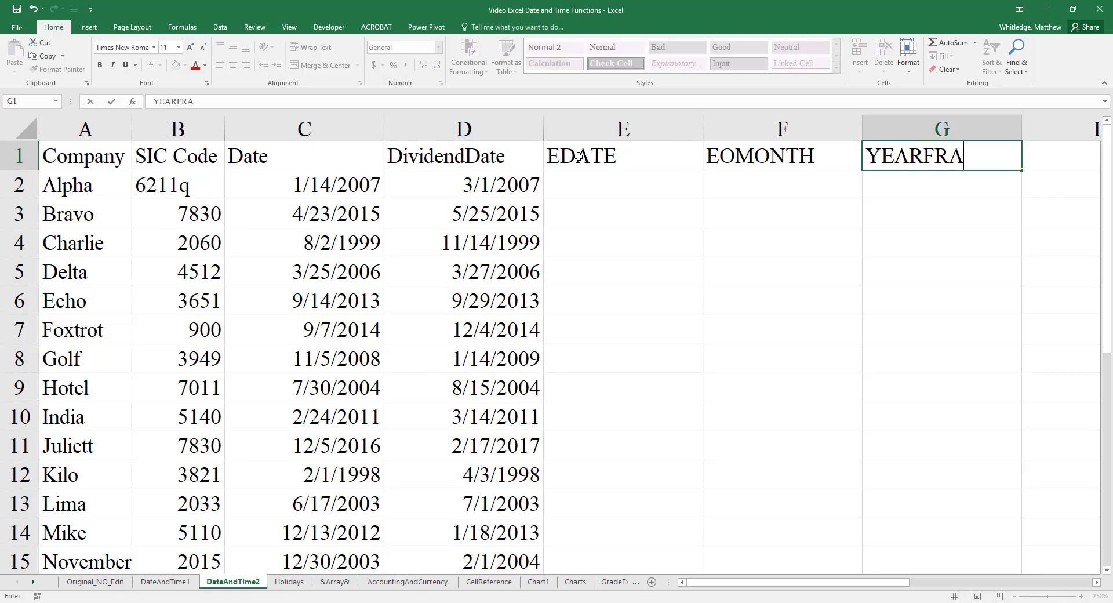
text(C-0)
key(Tab)
text(YEARFRAC-)
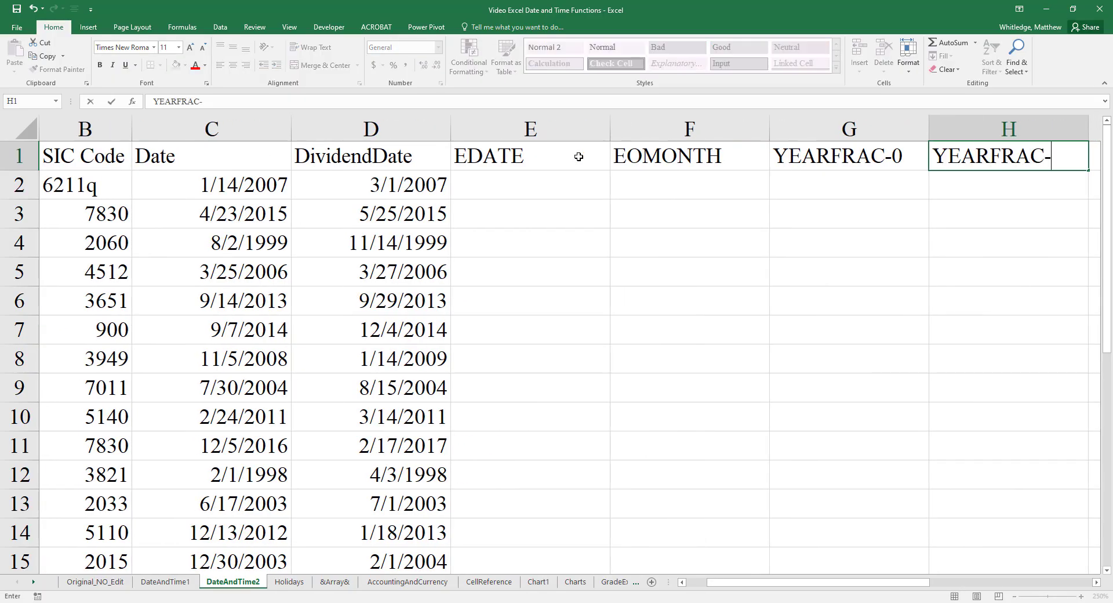
text(1)
key(Tab)
text(WORKINGDAYS)
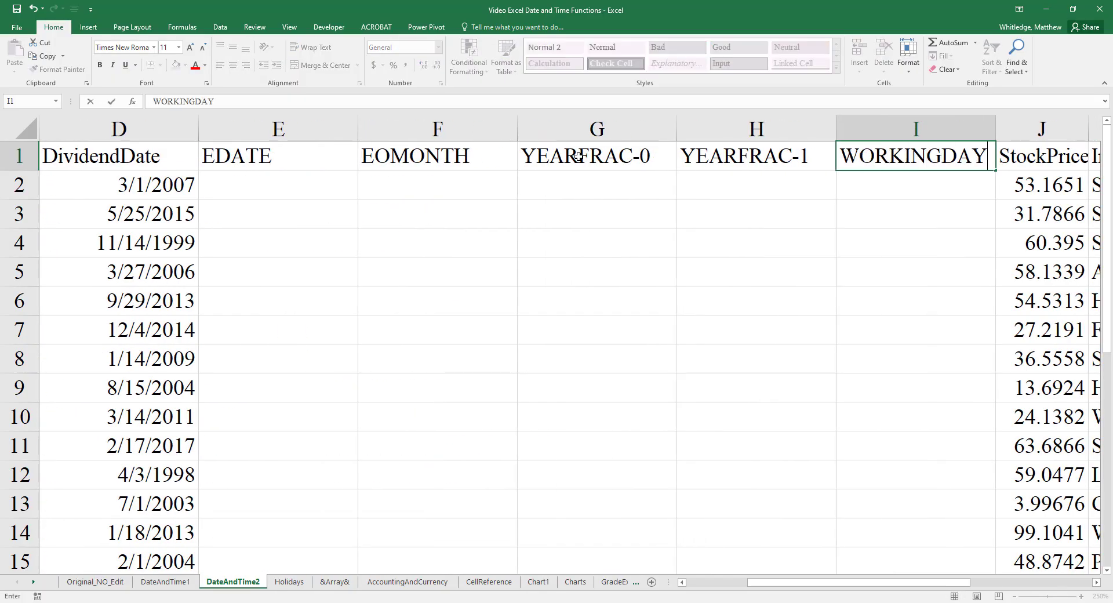
key(Return)
- Insert one more column before WORKINGDAYS and move that header into I1, leaving J1 empty
key(ctrl+Right)
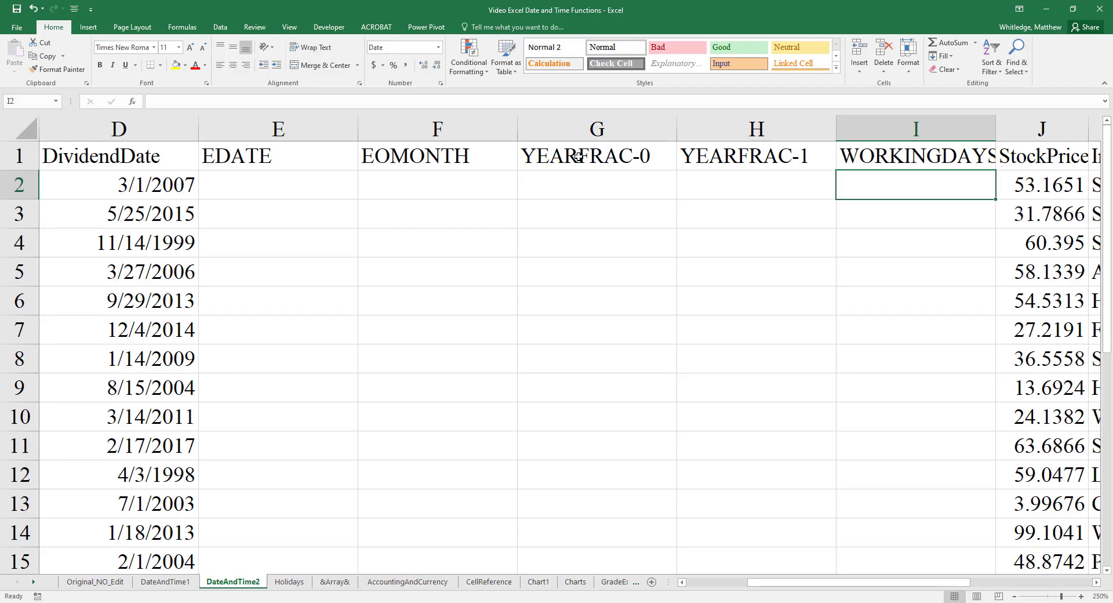
key(ctrl+space)
key(ctrl+shift+plus)
key(Down)
key(Up)
key(Up)
key(Right)
key(ctrl+x)
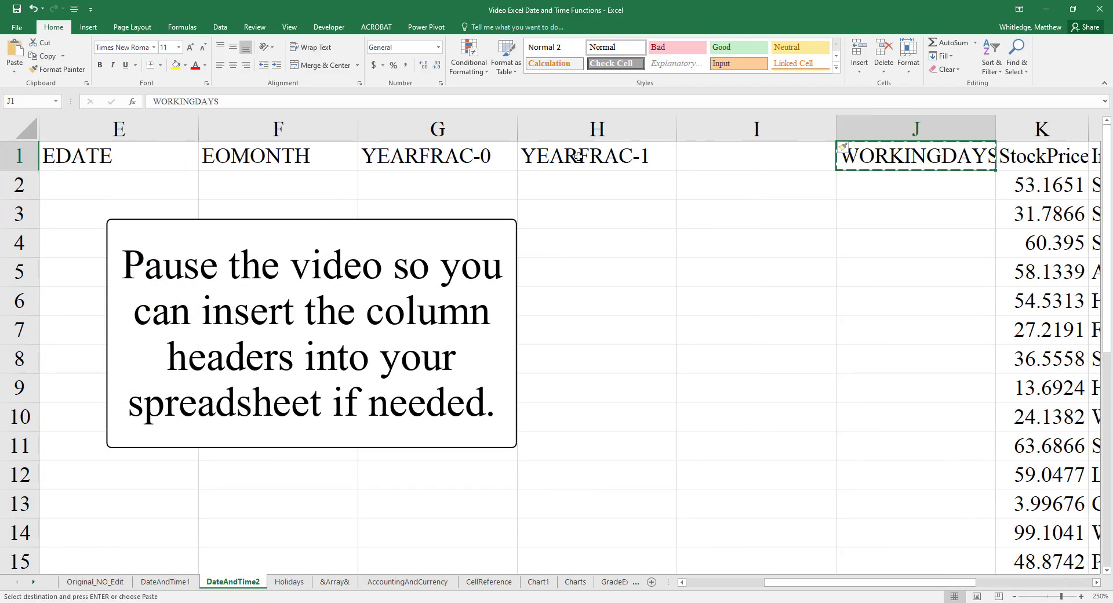
key(Left)
key(ctrl+v)
- Enter the header WORKING-HOLIDAYS in cell J1
key(Right)
text(WORKING-HOLIDAYS)
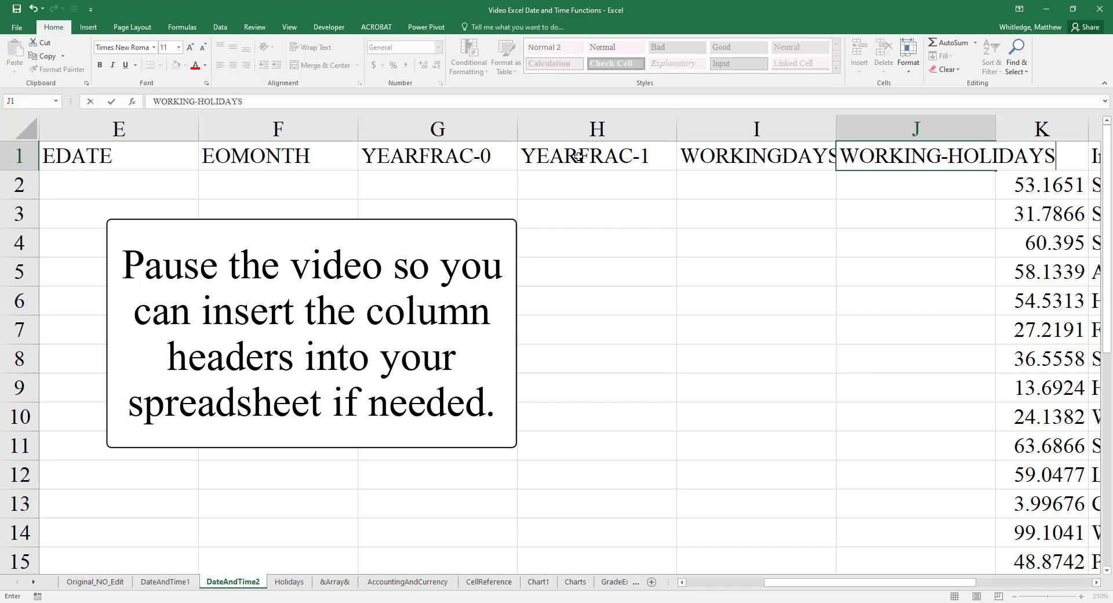
key(Return)
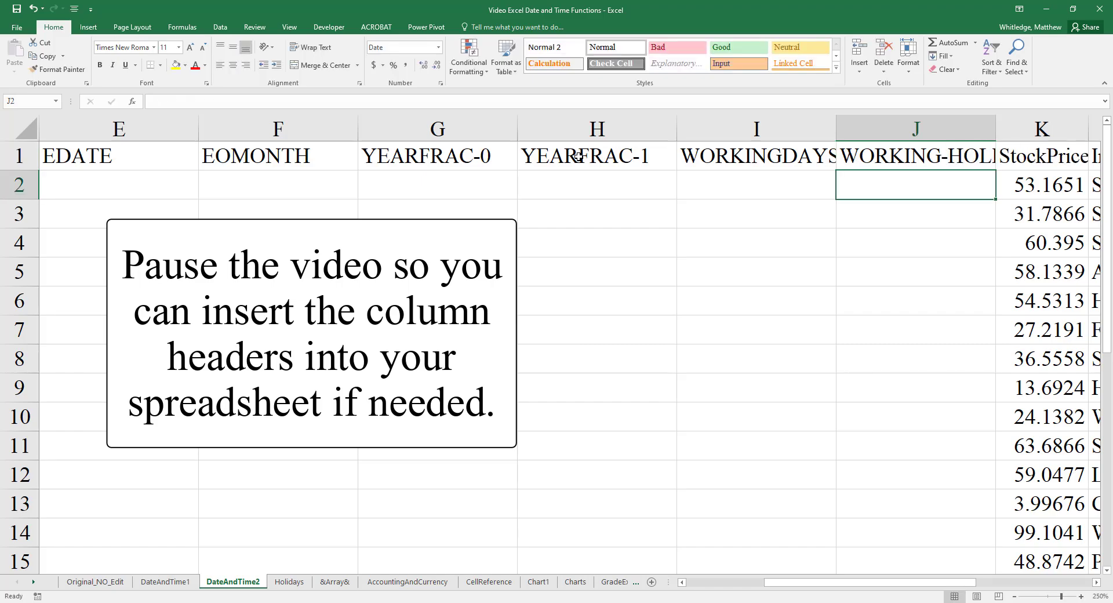
- Enter the formula =EDATE(D2,3) in E2 to get the date three months after the dividend date
key(ctrl+Left)
key(Right)
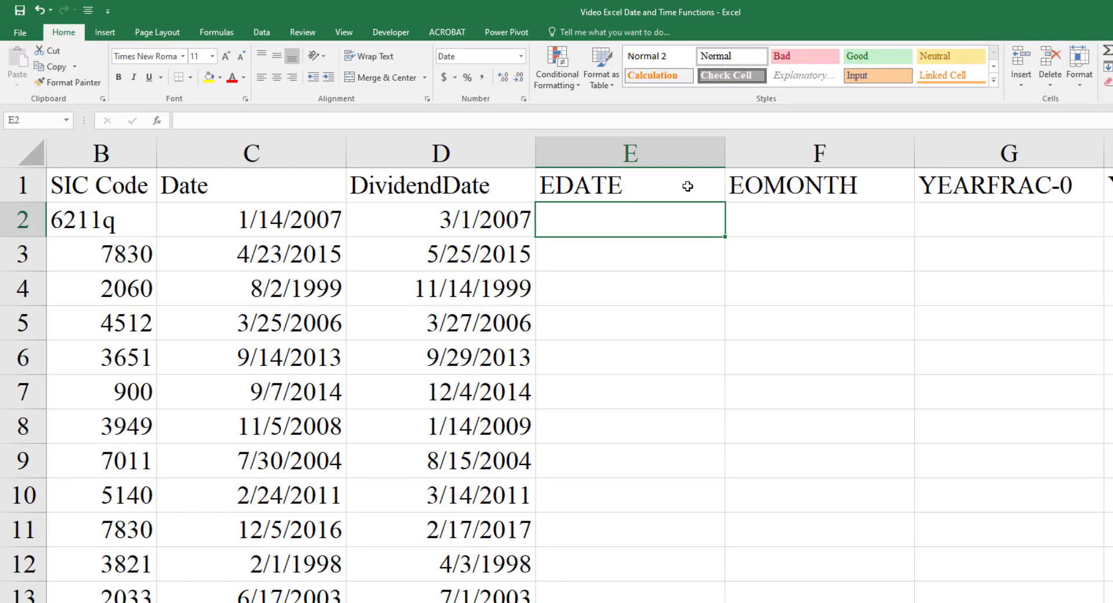
text(=EDATE)
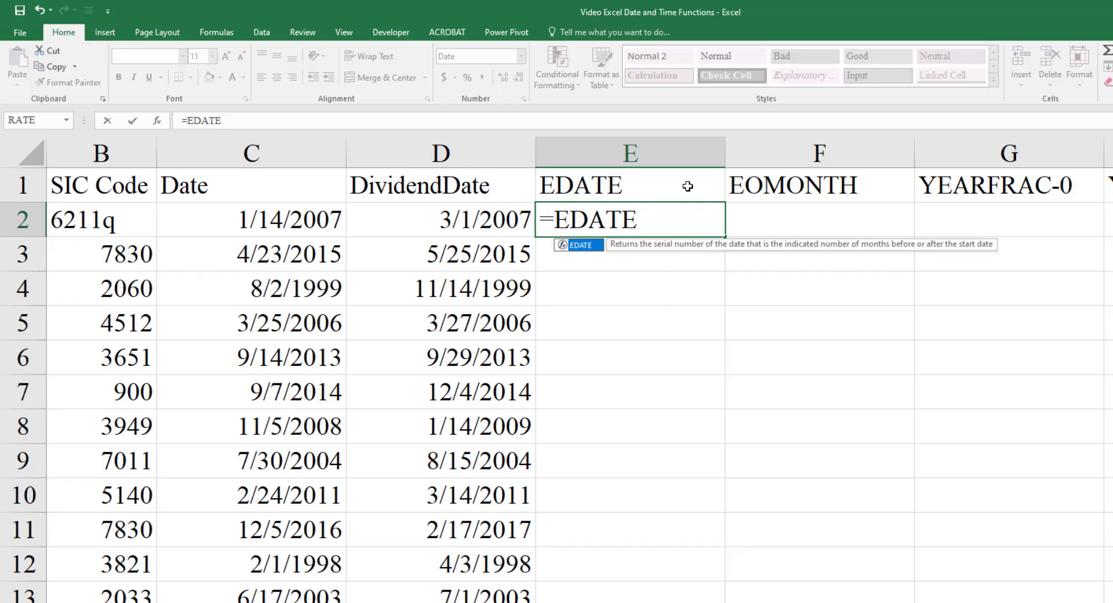
text((D2)
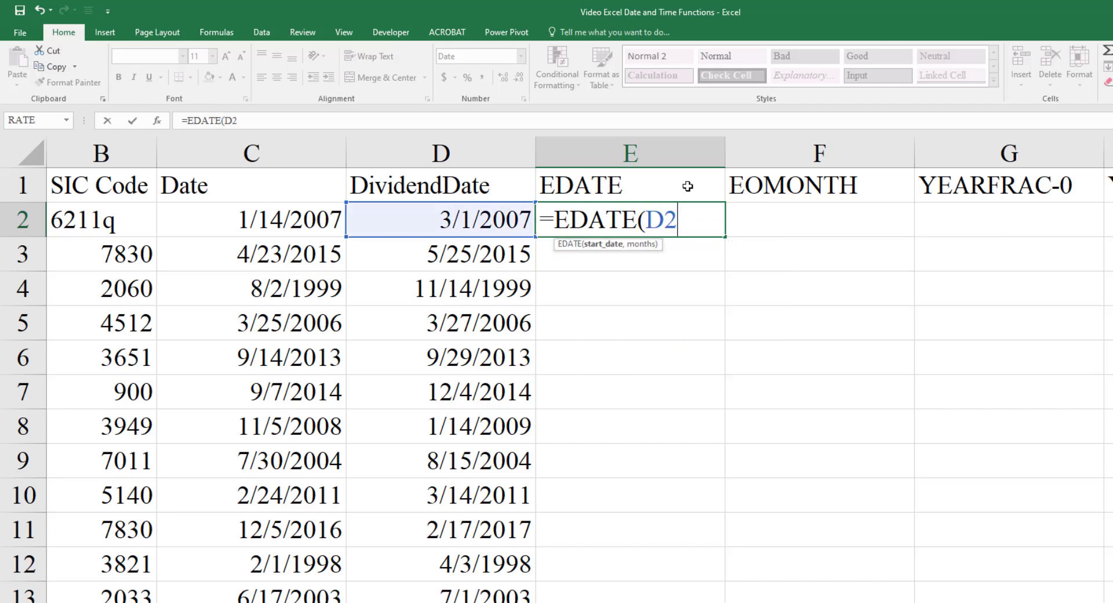
text(,3))
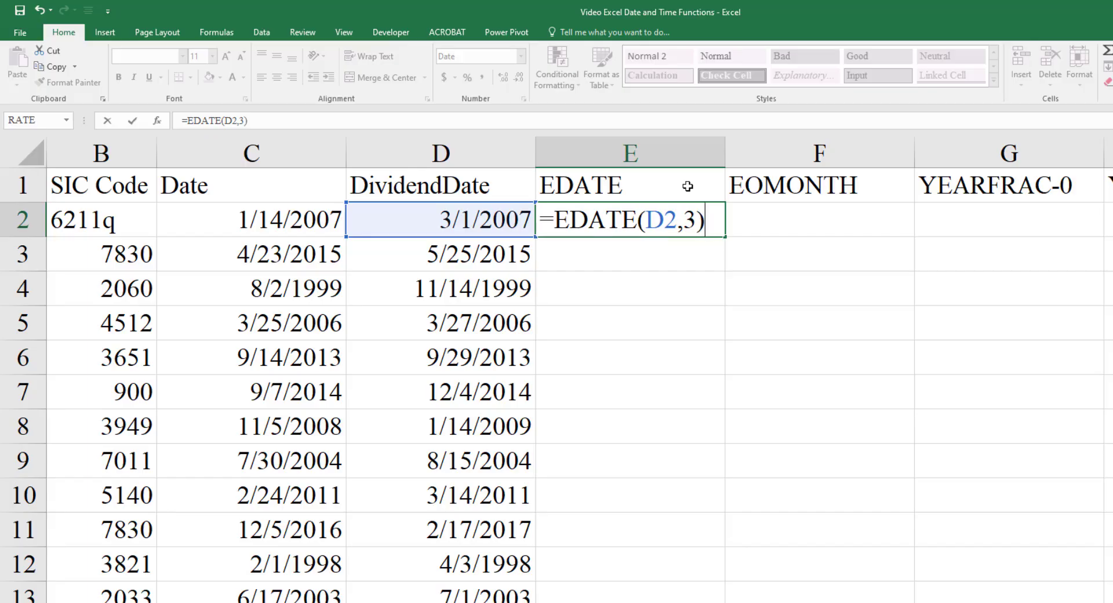
key(Return)
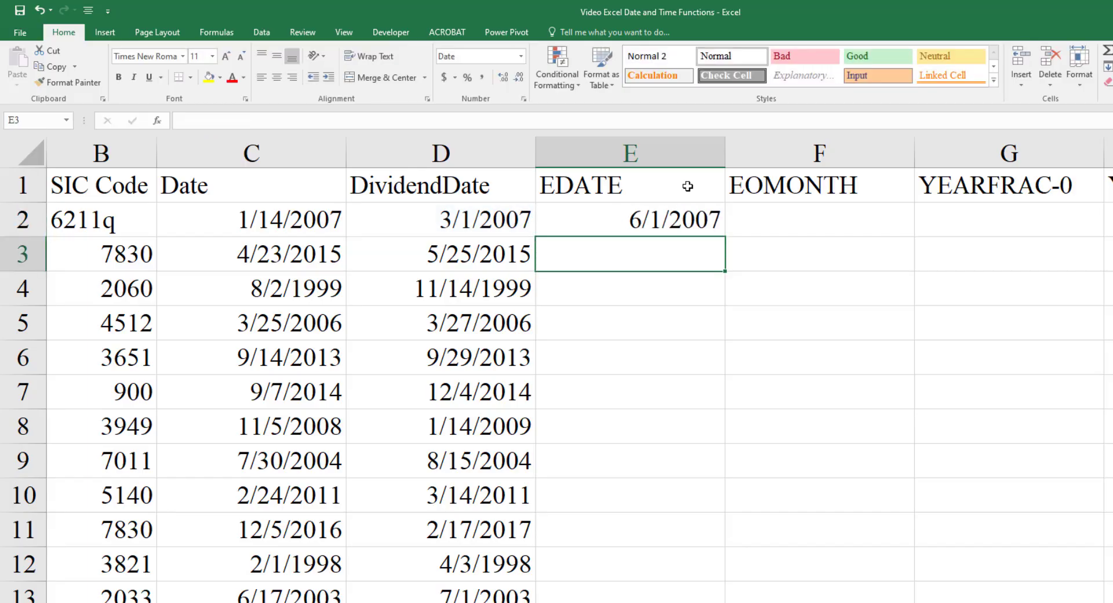
- Fill the EDATE formula from E2 down the column for all companies
key(Up)
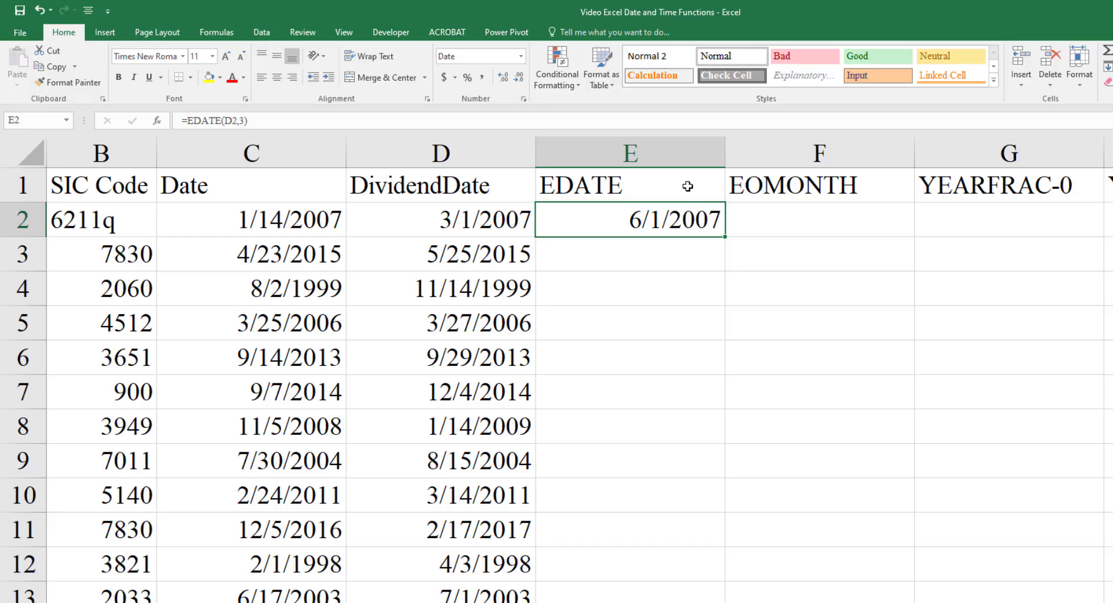
double_click(723, 237)
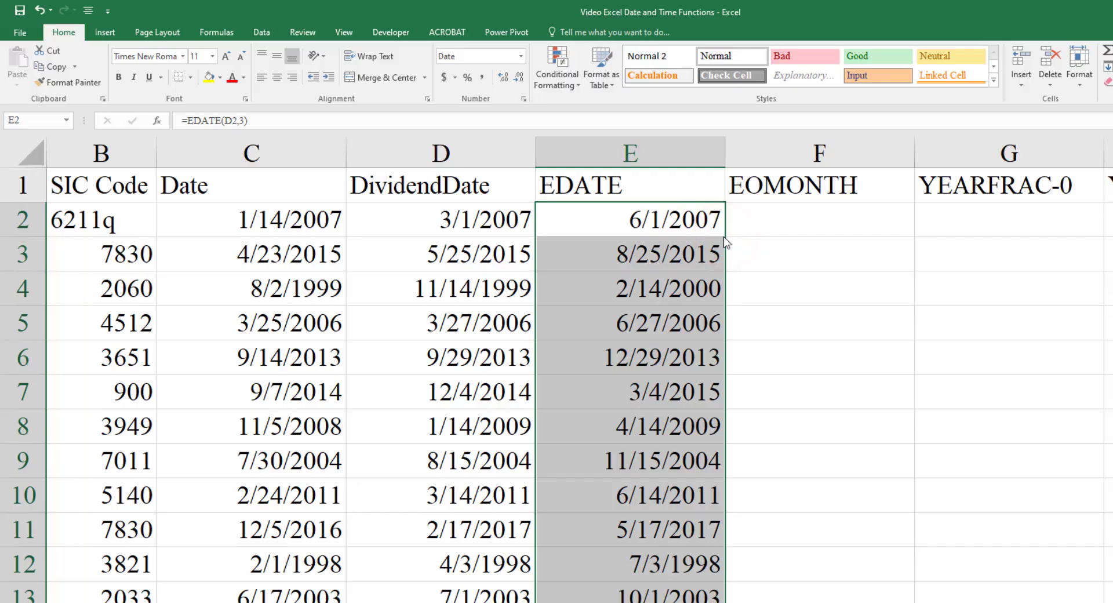
click(690, 228)
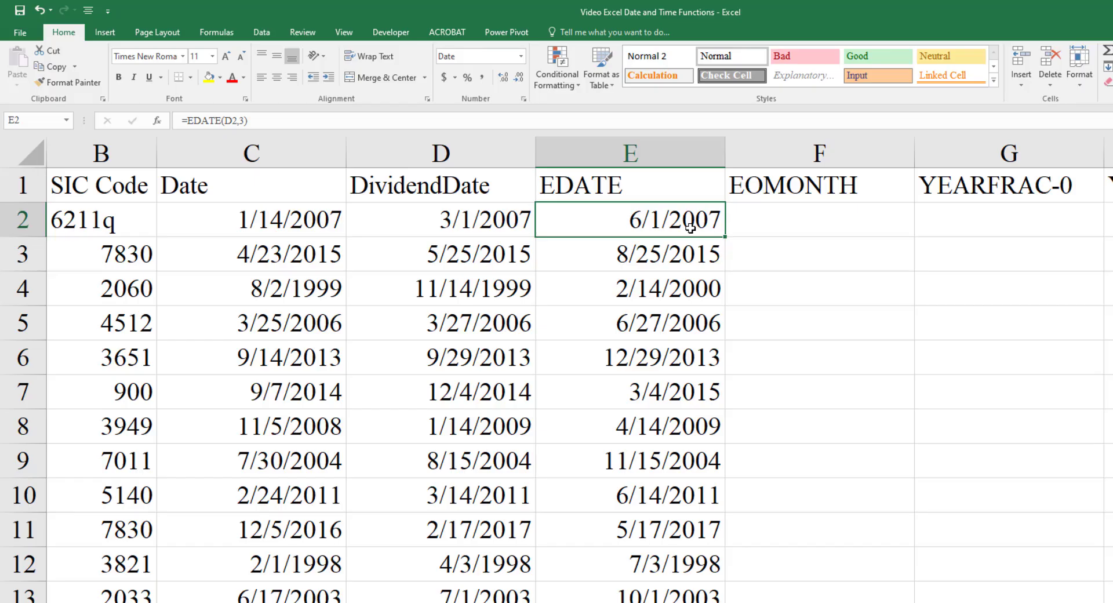
- Enter the formula =EOMONTH(D2,3) in F2 to get the month end three months after the dividend date
key(Right)
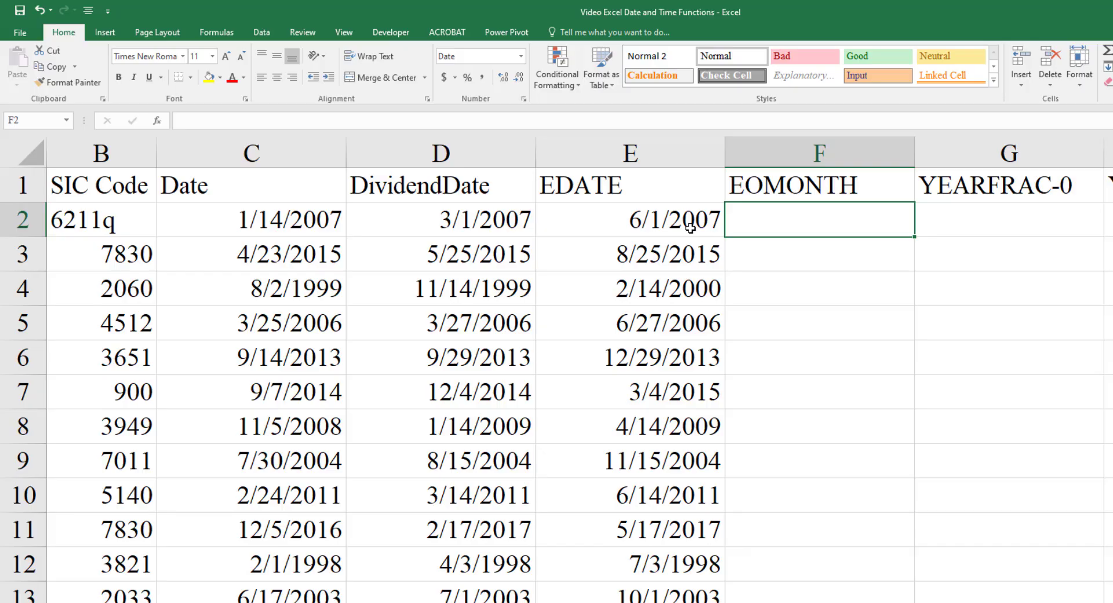
text(=EOMONTH)
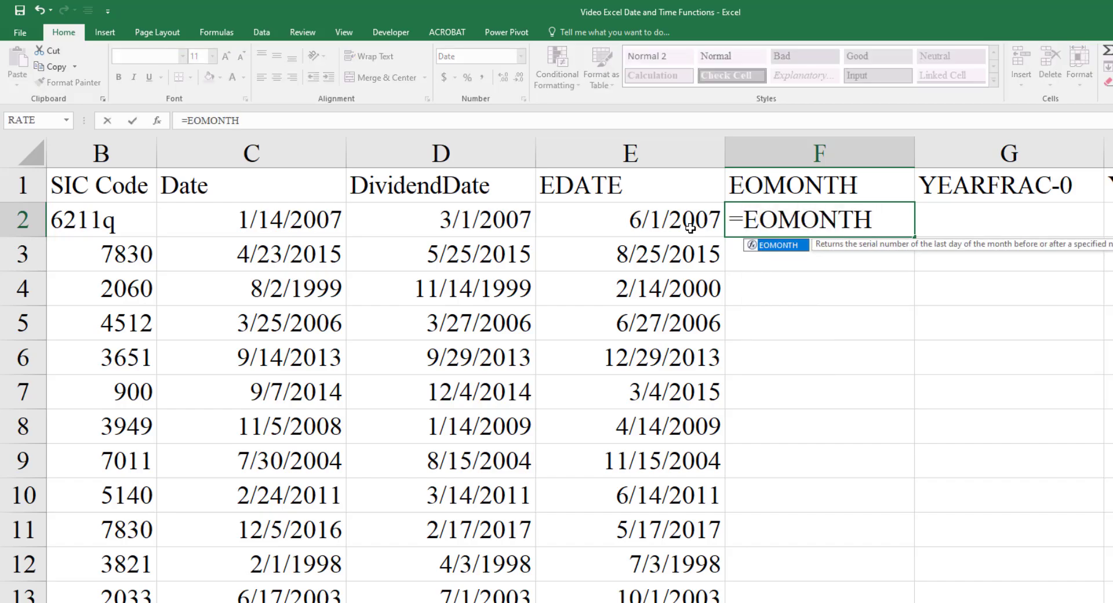
text(()
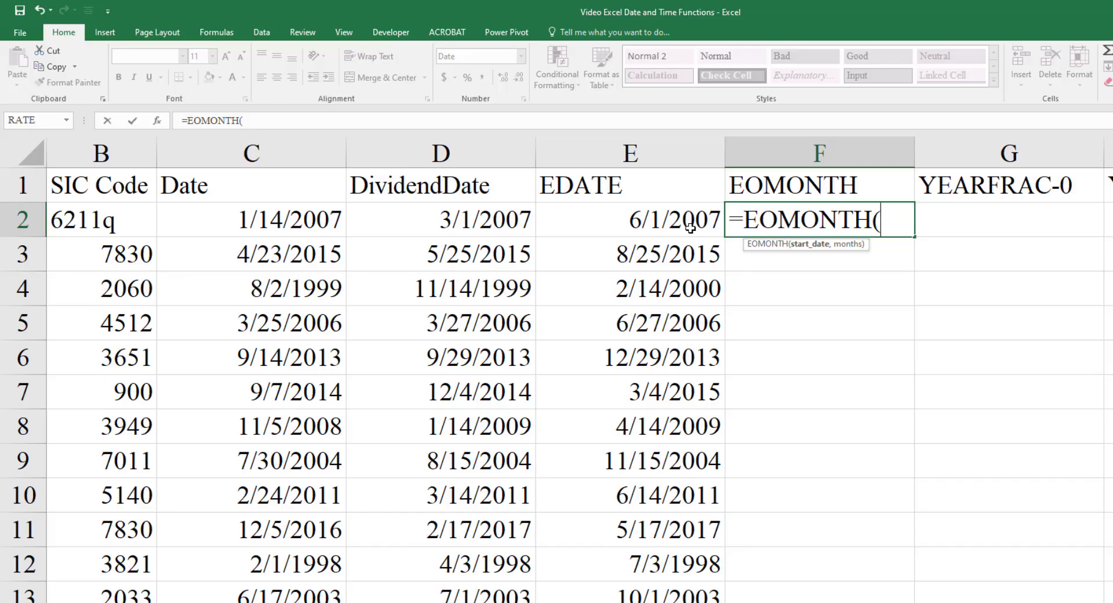
key(Left)
key(Left)
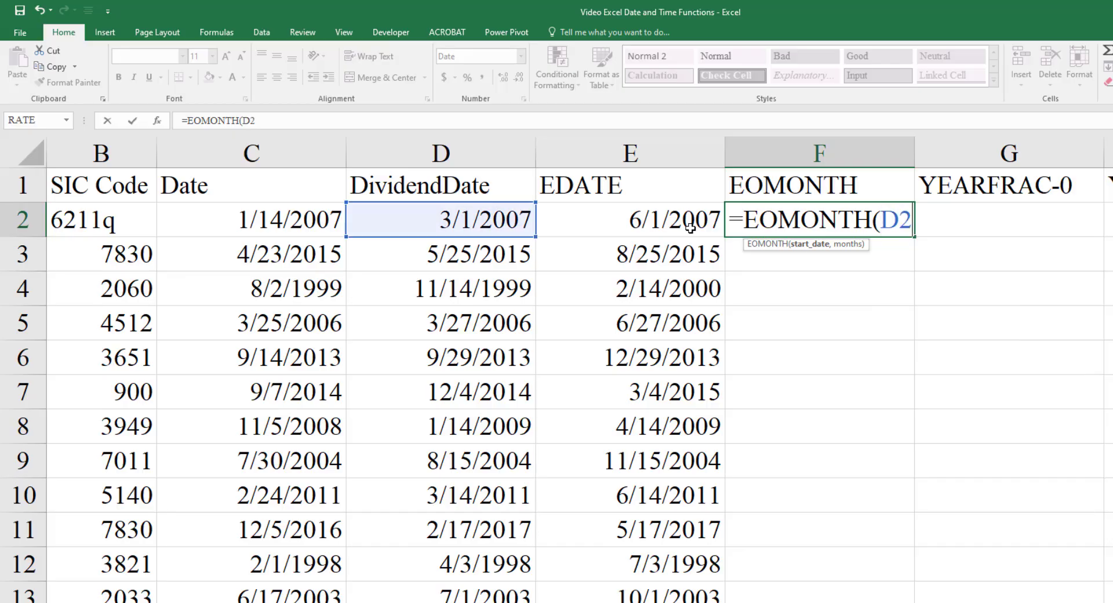
text(,)
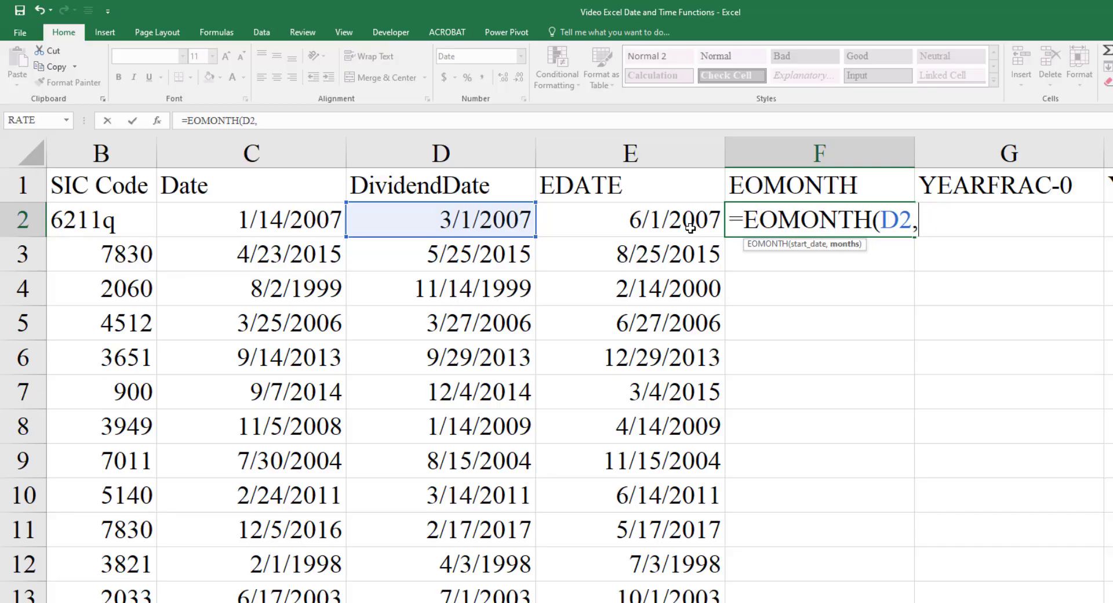
text(3))
key(Return)
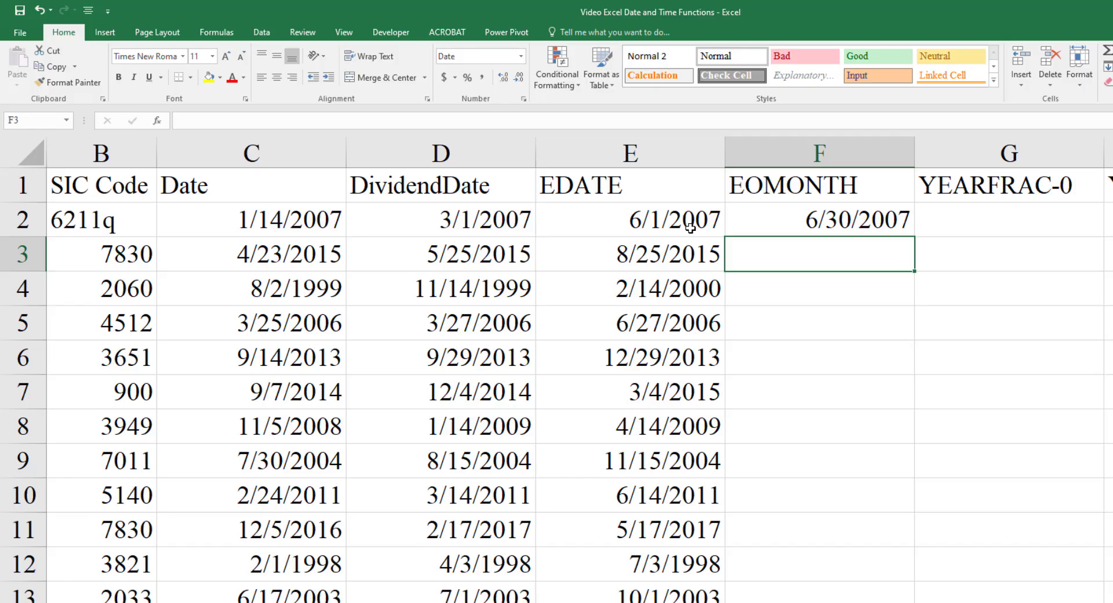
- Fill the EOMONTH formula from F2 down the column for all companies
key(Up)
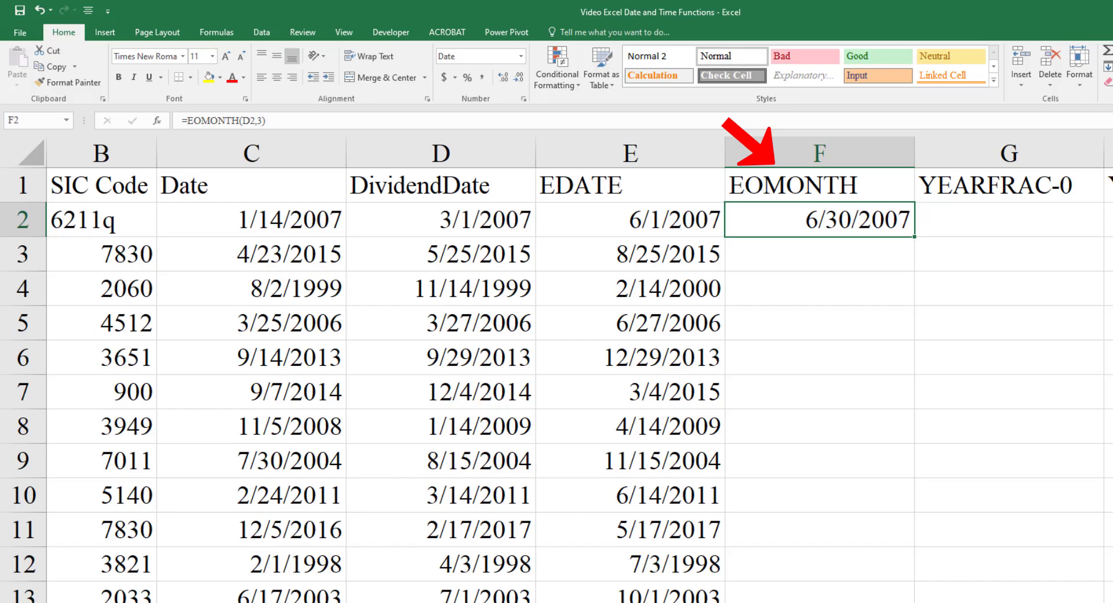
double_click(914, 237)
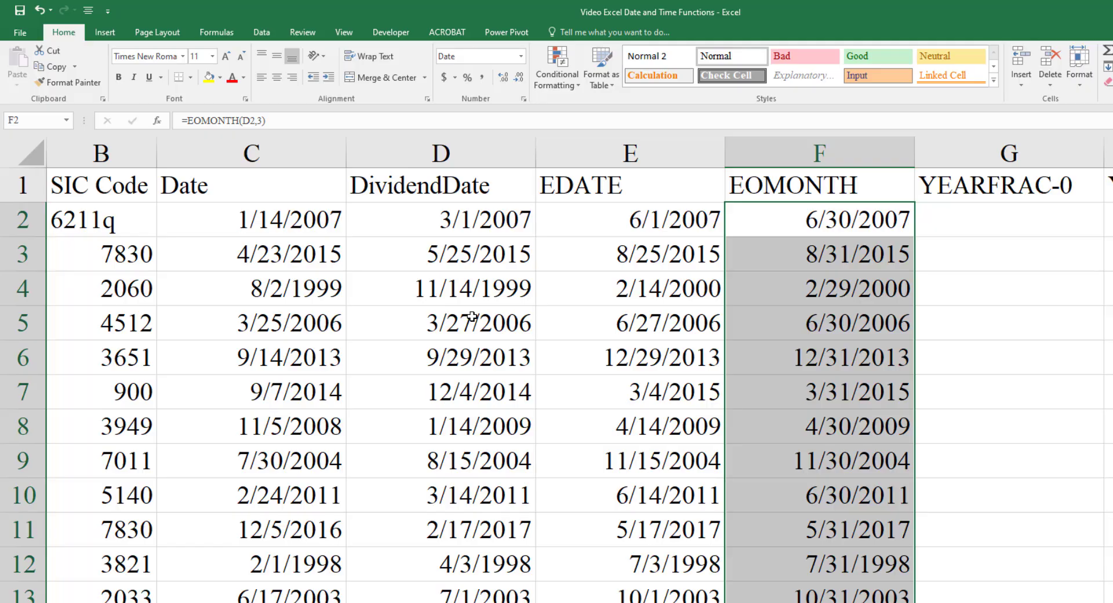
- Enter the formula =YEARFRAC(C2,D2) in G2 to get the year fraction between the date and the dividend date
click(987, 226)
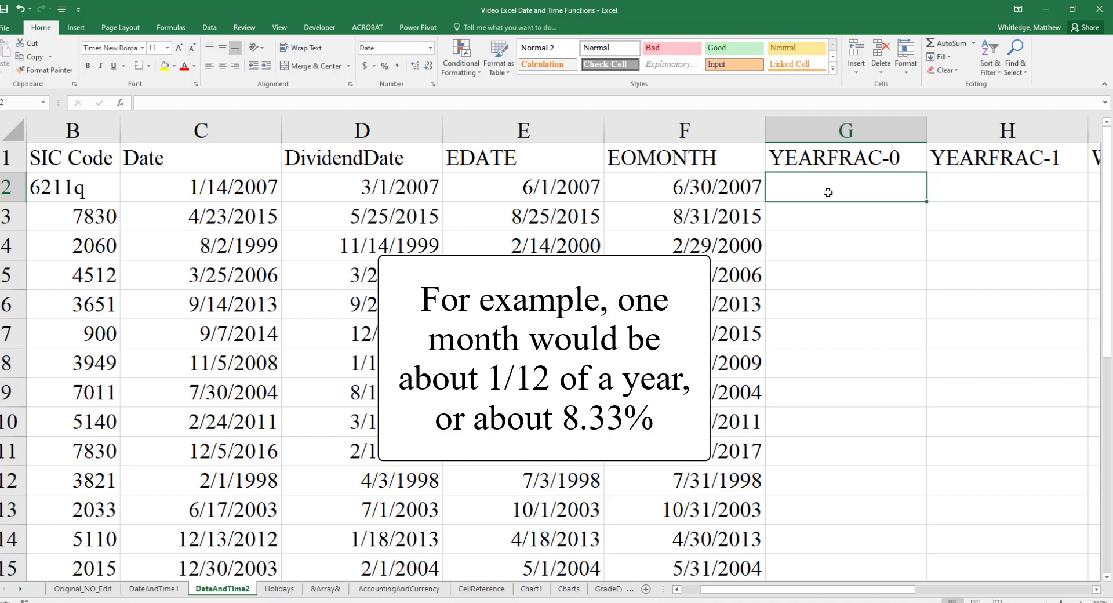
text(=YEARFRAC)
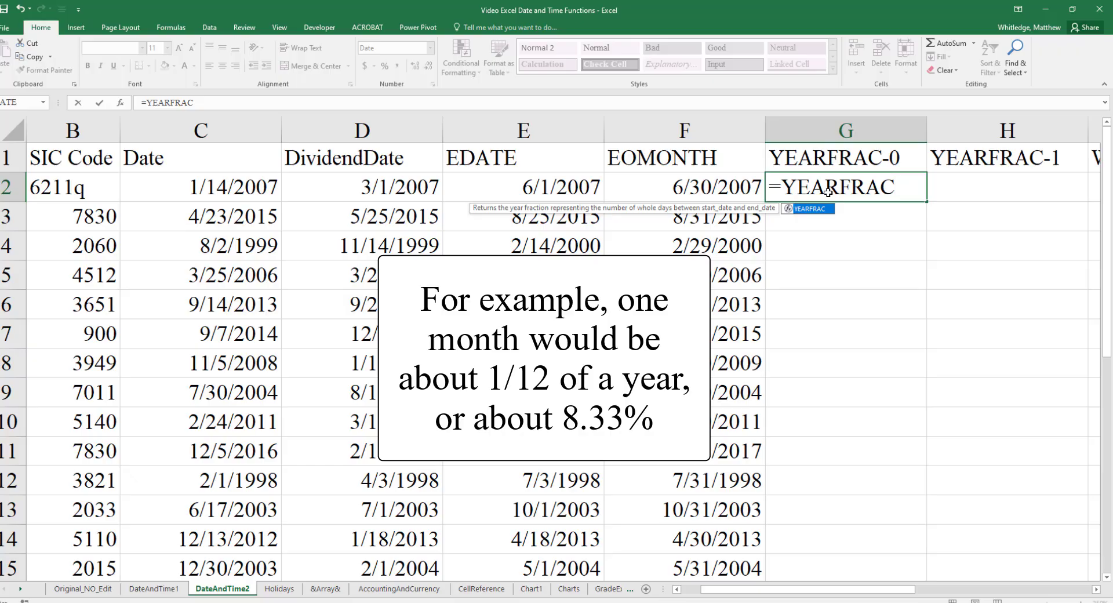
text(()
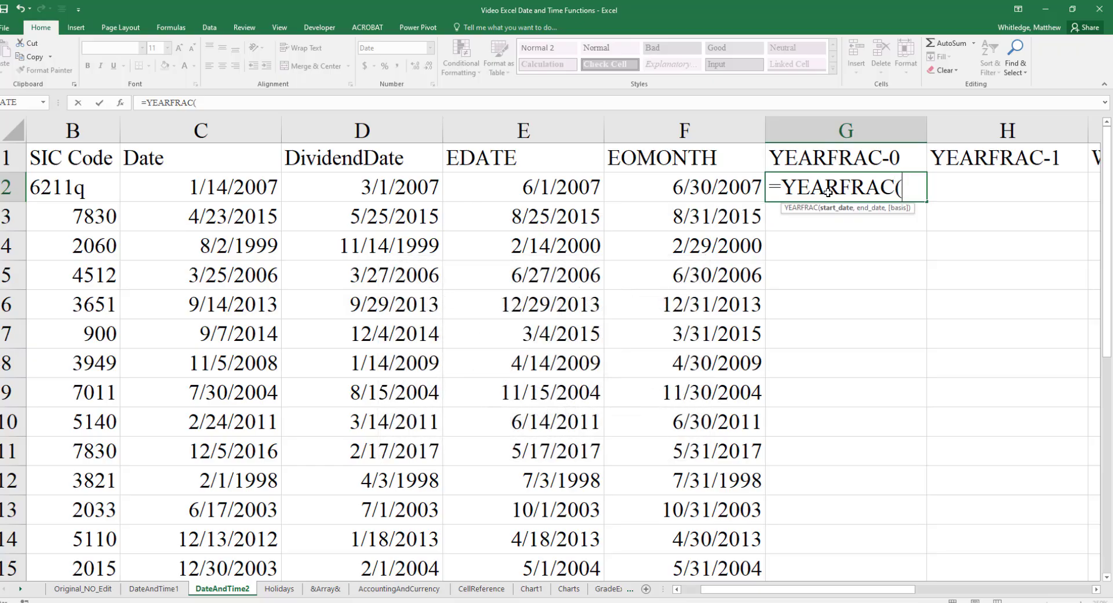
key(Left)
key(Left)
key(Left)
key(Left)
key(Left)
key(Right)
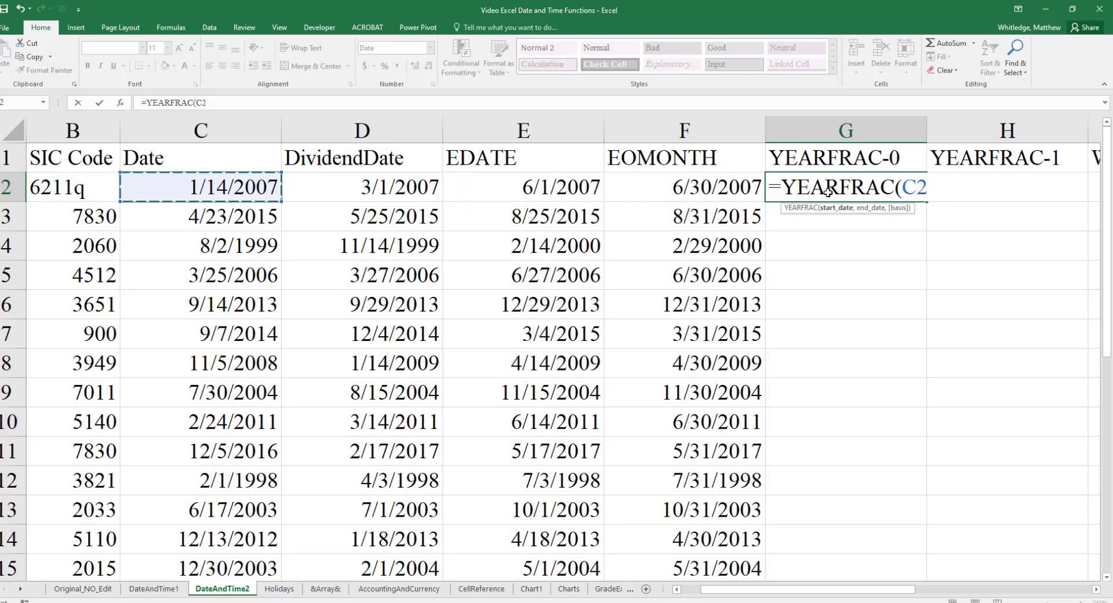
text(,)
key(Left)
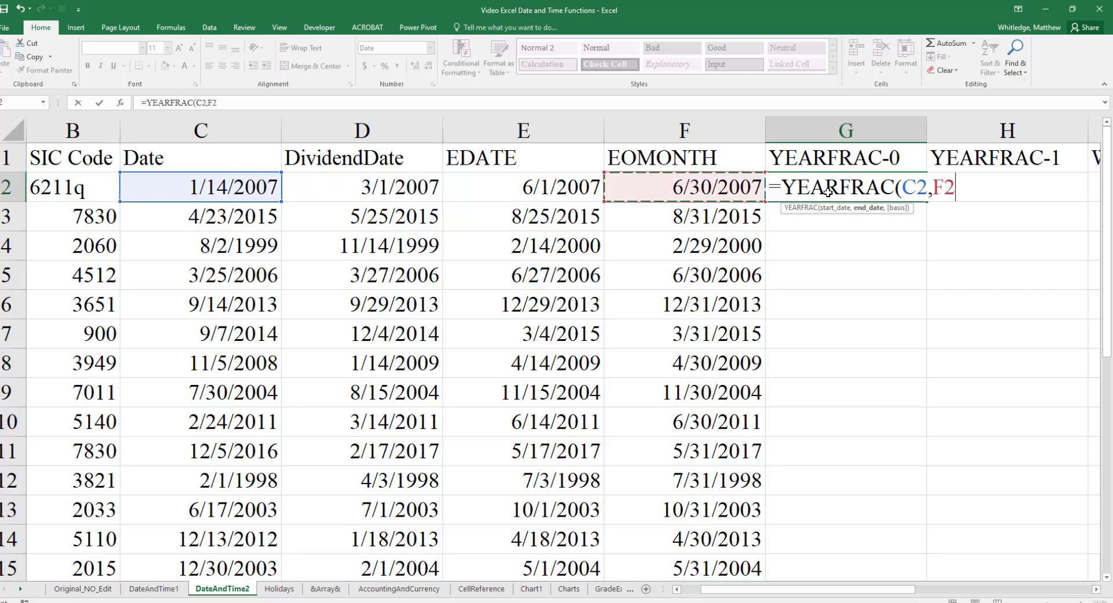
key(Left)
key(Left)
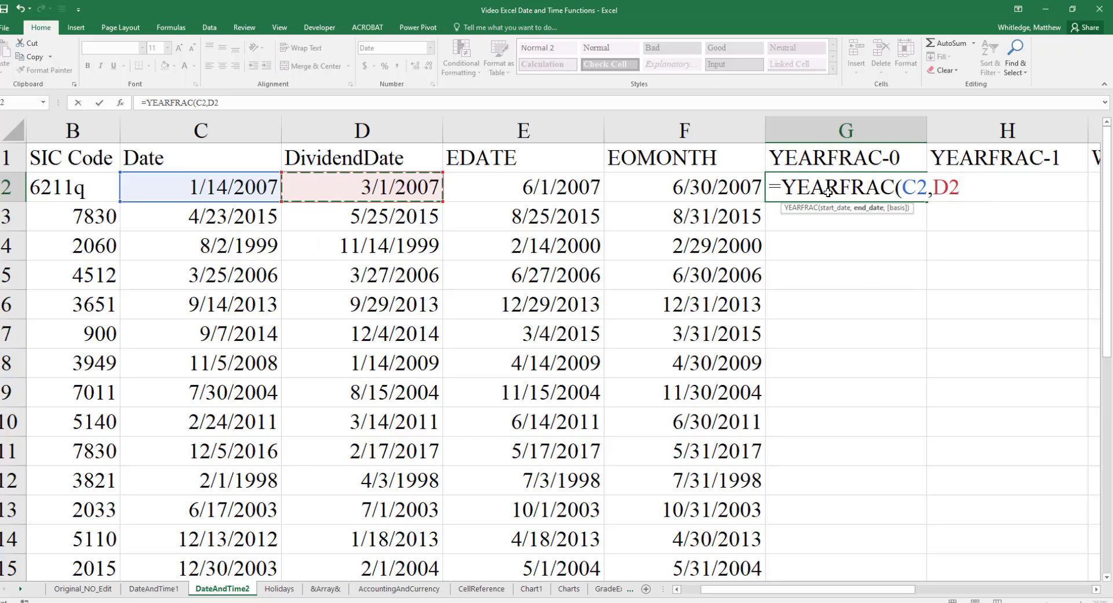
text())
key(Return)
- Apply the Number format to cells G2 through J2
click(827, 192)
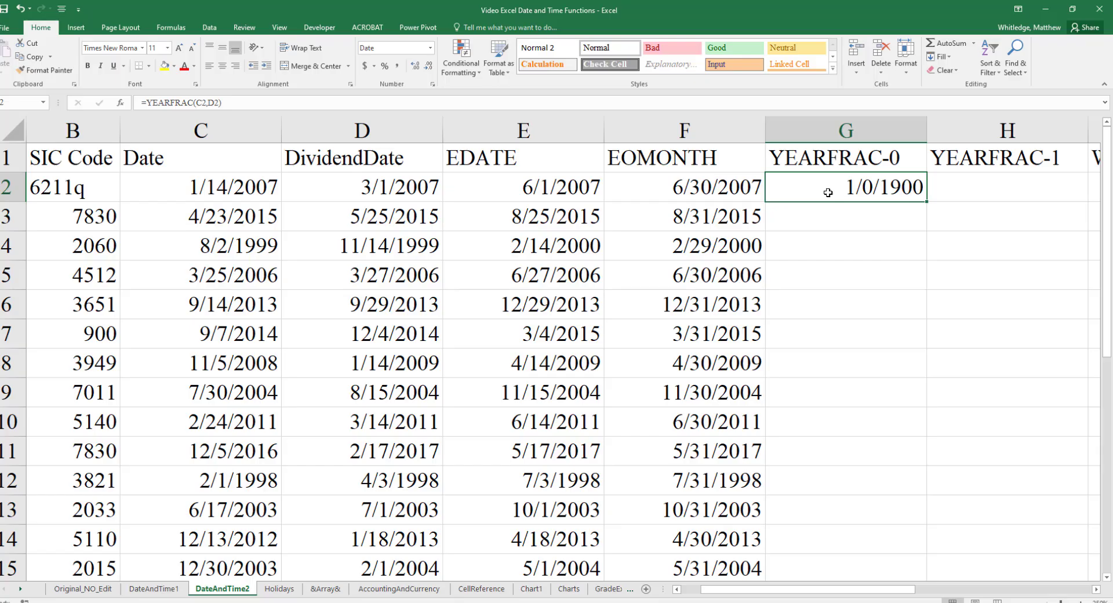
key(Right)
key(Right)
key(Right)
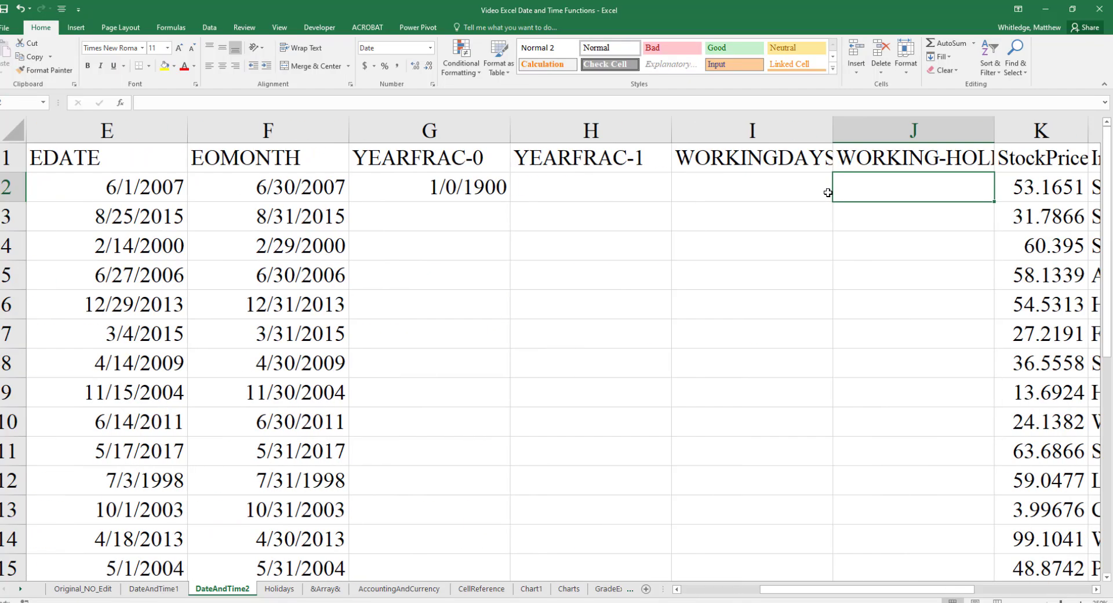
key(shift+Left)
key(shift+Left)
key(shift+Left)
key(alt)
key(h)
key(n)
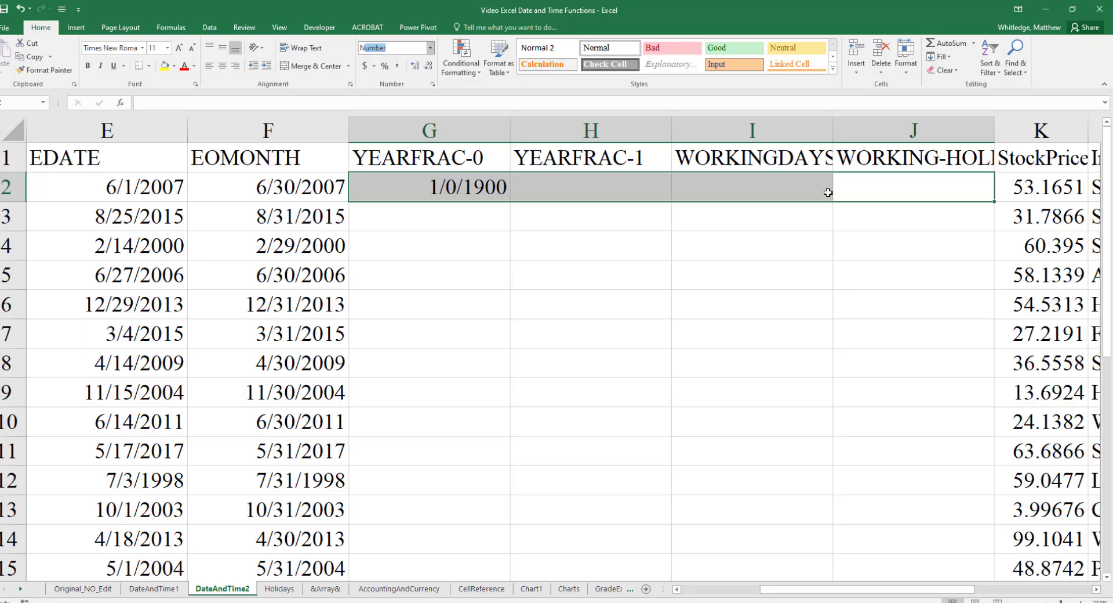
key(Return)
click(828, 193)
key(Left)
key(Left)
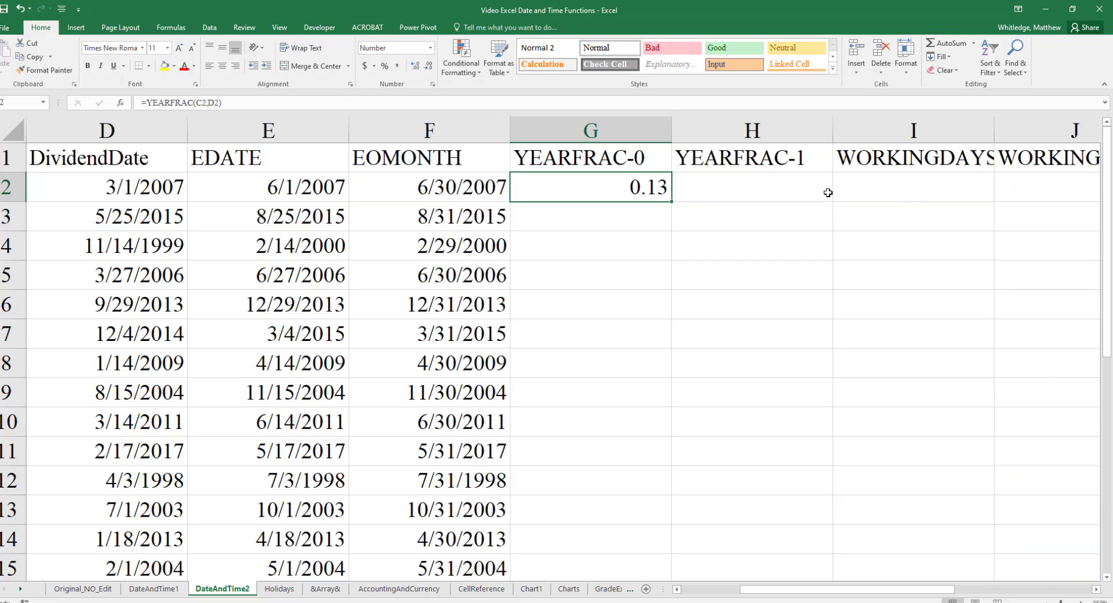
- Format the YEARFRAC result in G2 as a percentage with two decimal places
key(Left)
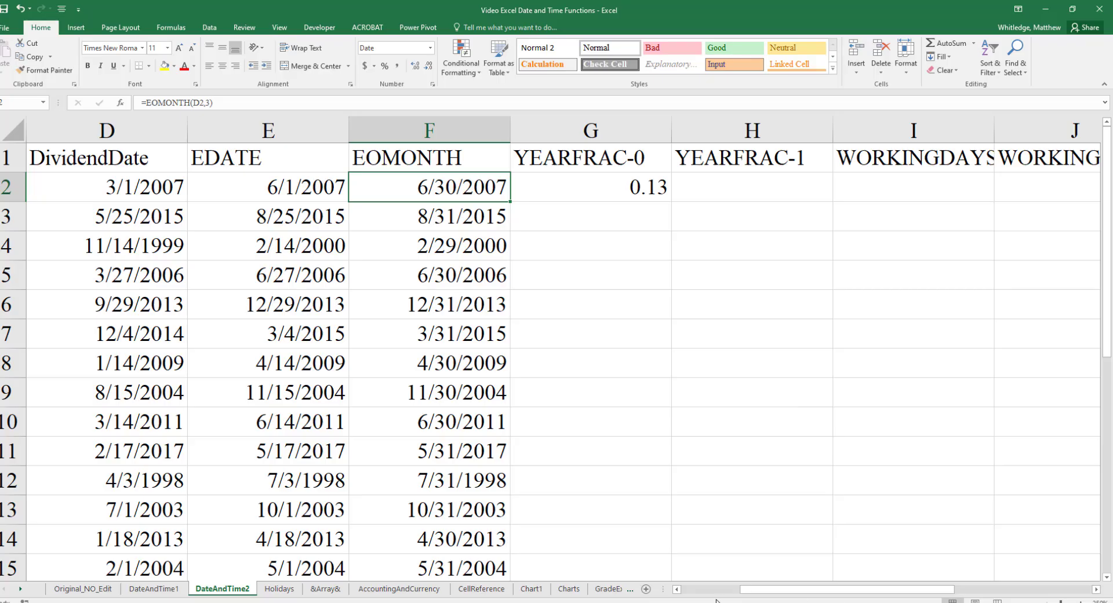
click(677, 590)
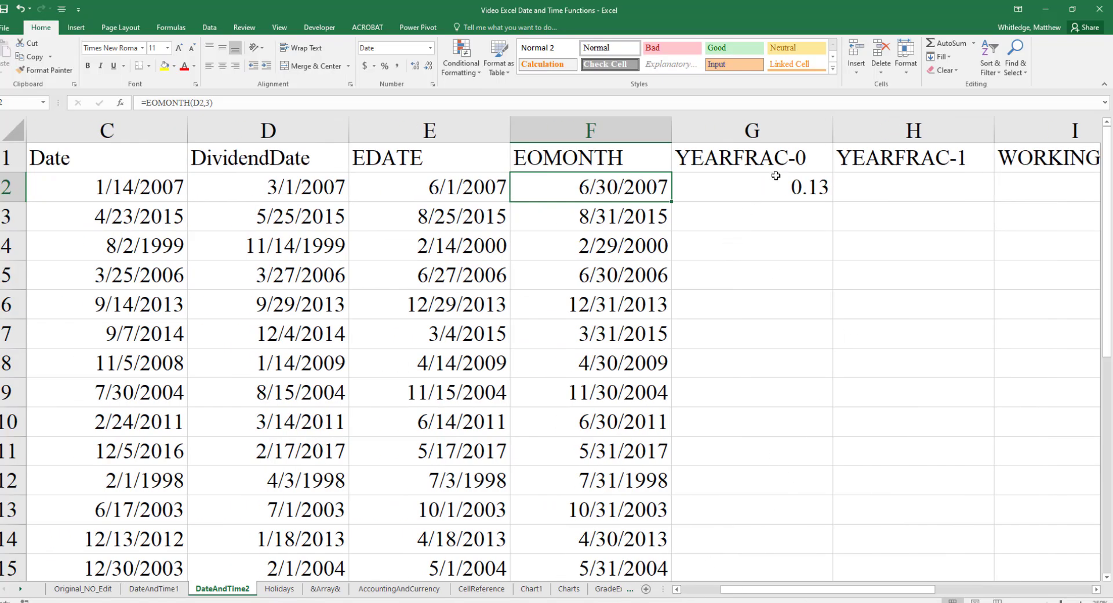
click(769, 194)
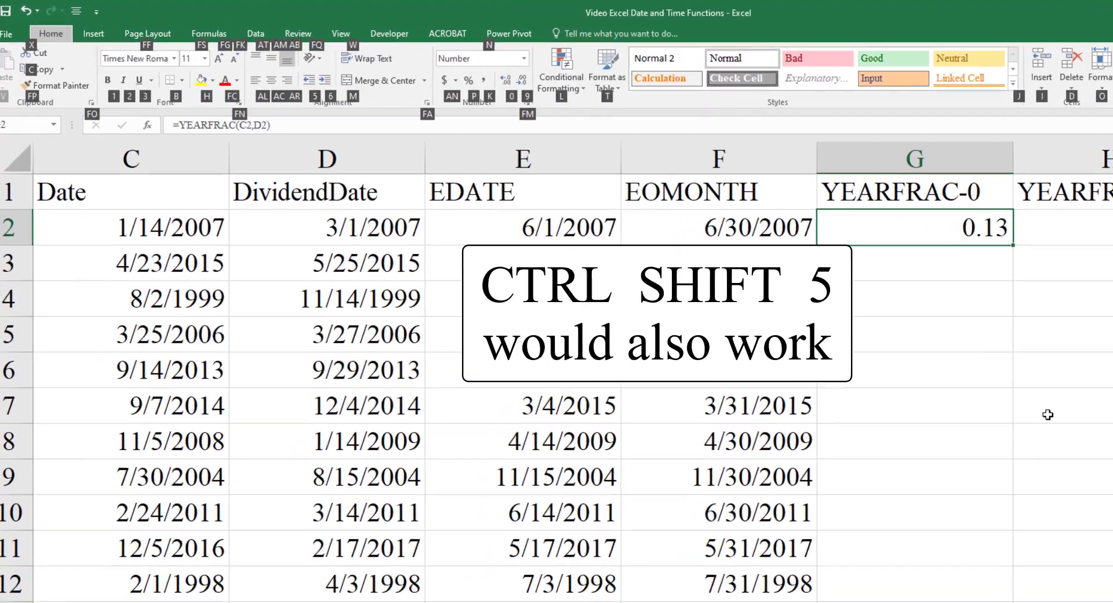
key(alt+h)
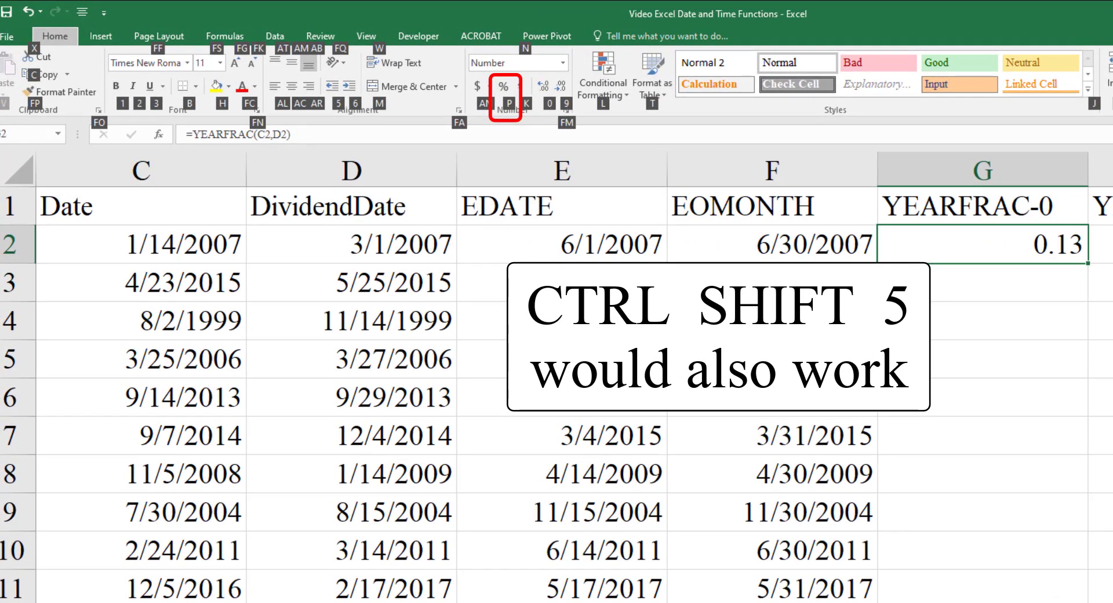
key(p)
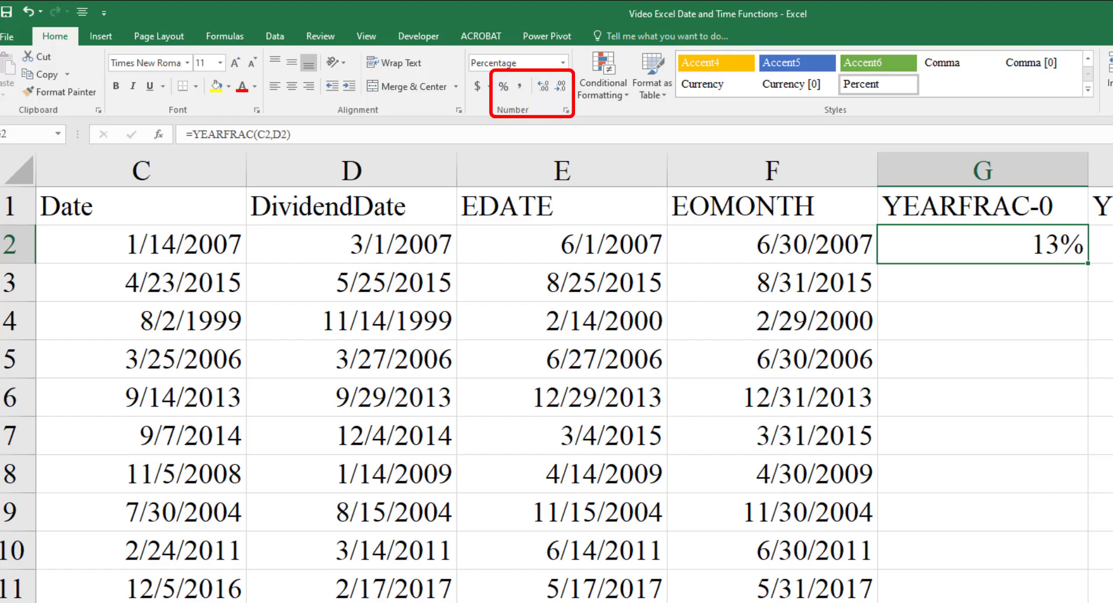
key(alt)
key(h)
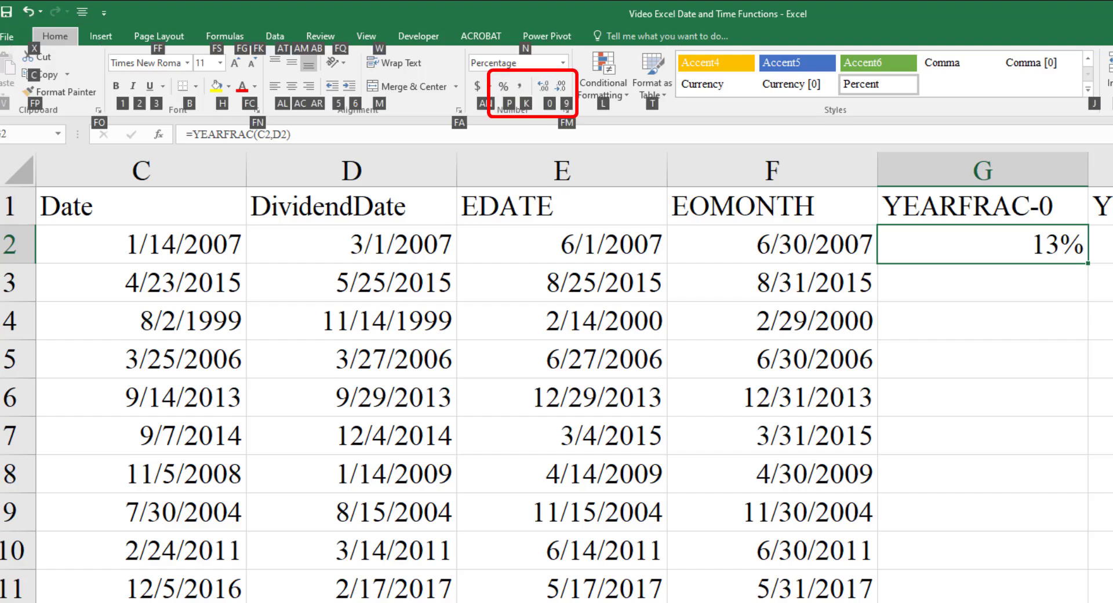
key(0)
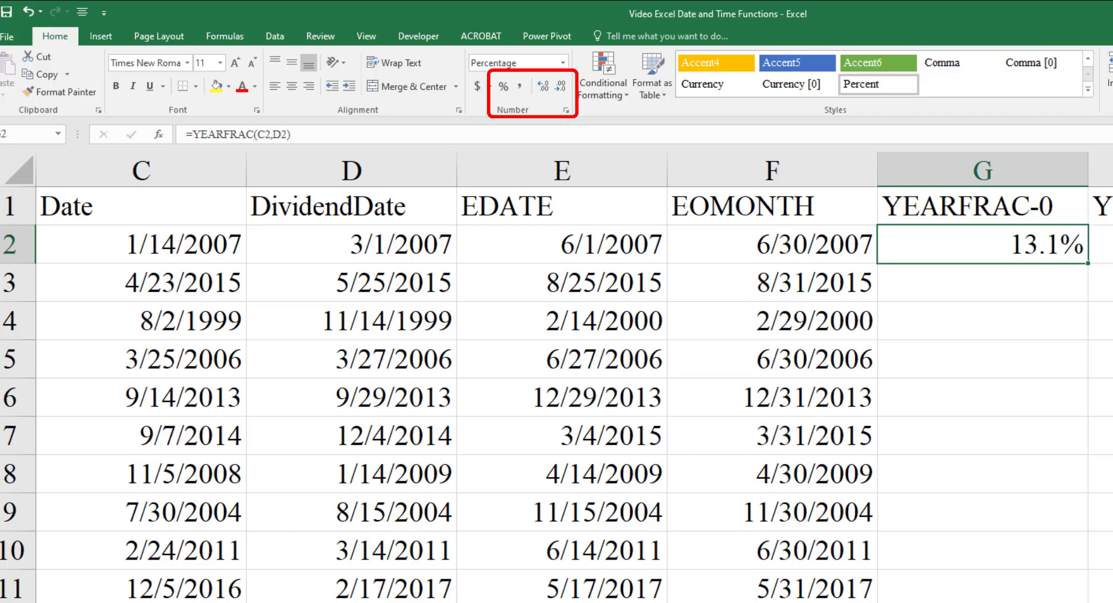
key(alt)
key(h)
key(0)
key(Return)
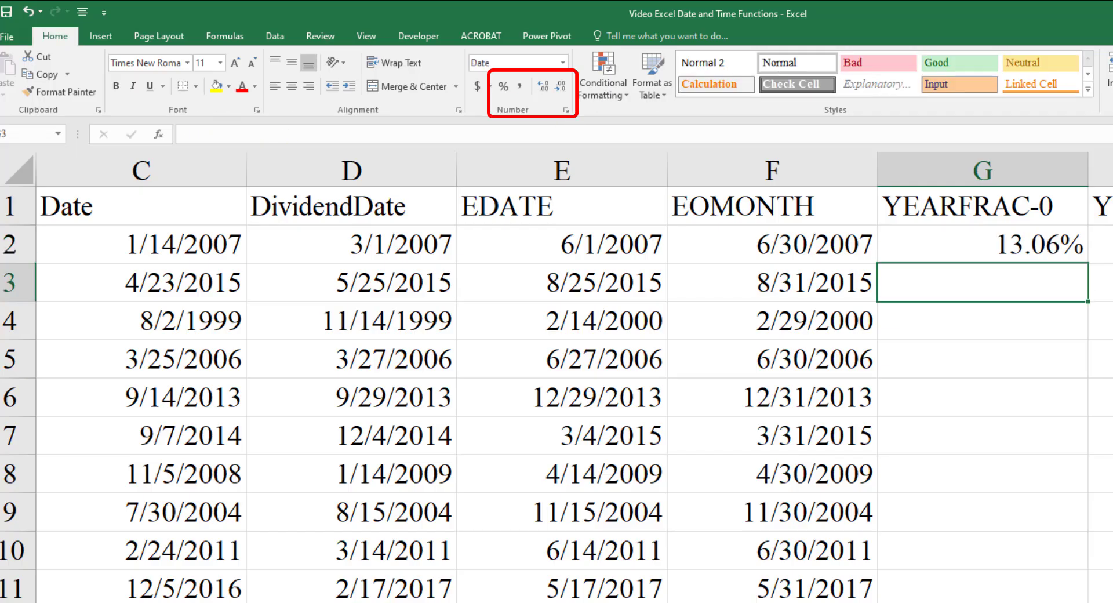
- Fill the YEARFRAC formula from G2 down the column for all companies
key(Up)
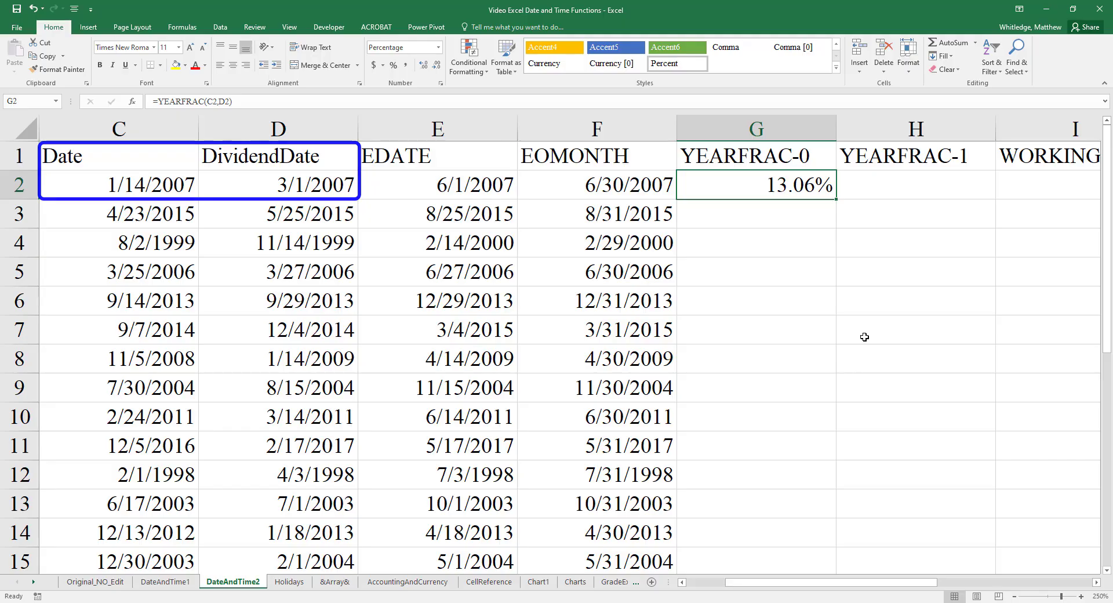
double_click(839, 201)
click(817, 185)
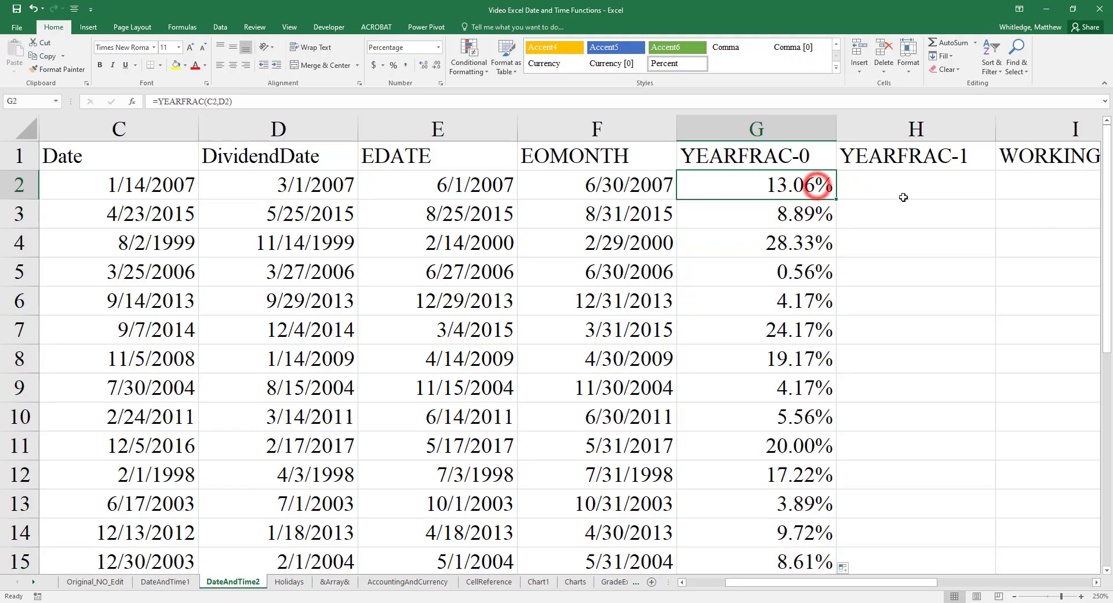
- Begin a YEARFRAC formula in H2 and check the day count basis options on the YEARFRAC support page
click(903, 198)
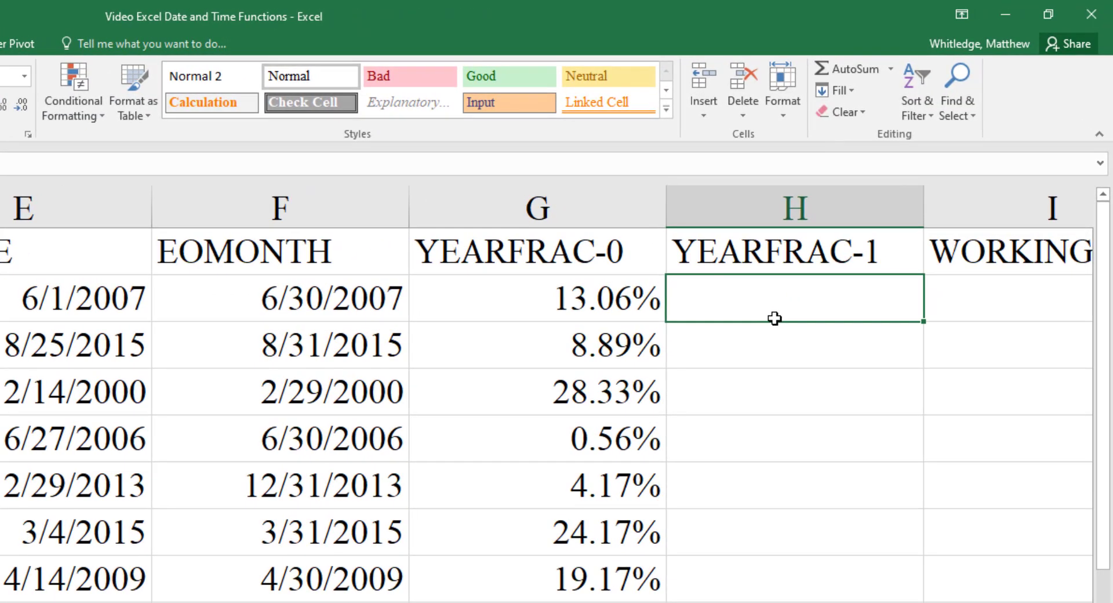
text(=YEARFRAC()
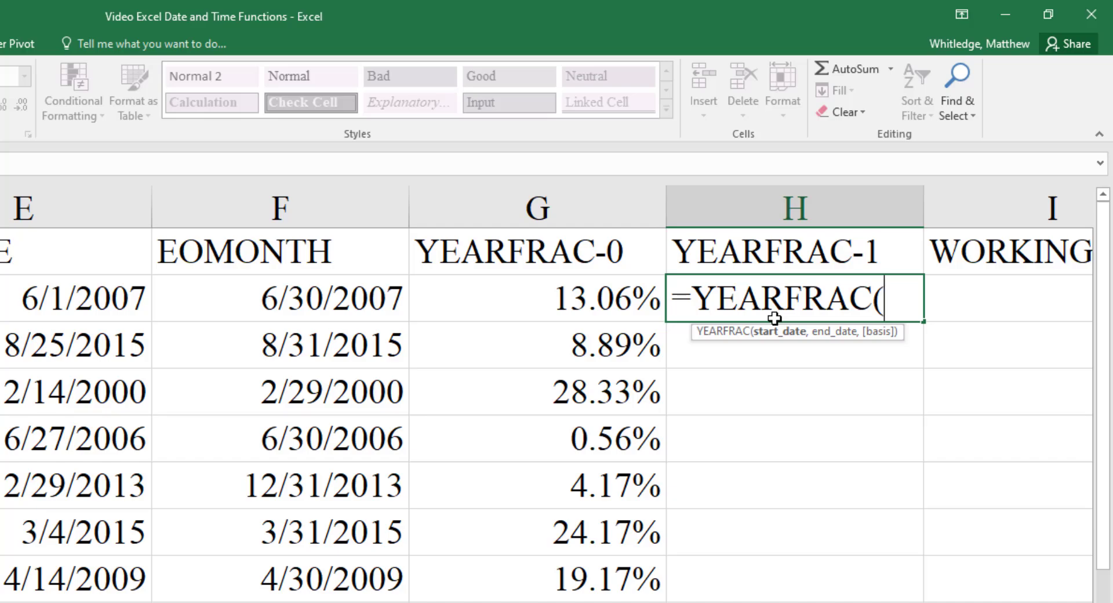
key(ctrl+a)
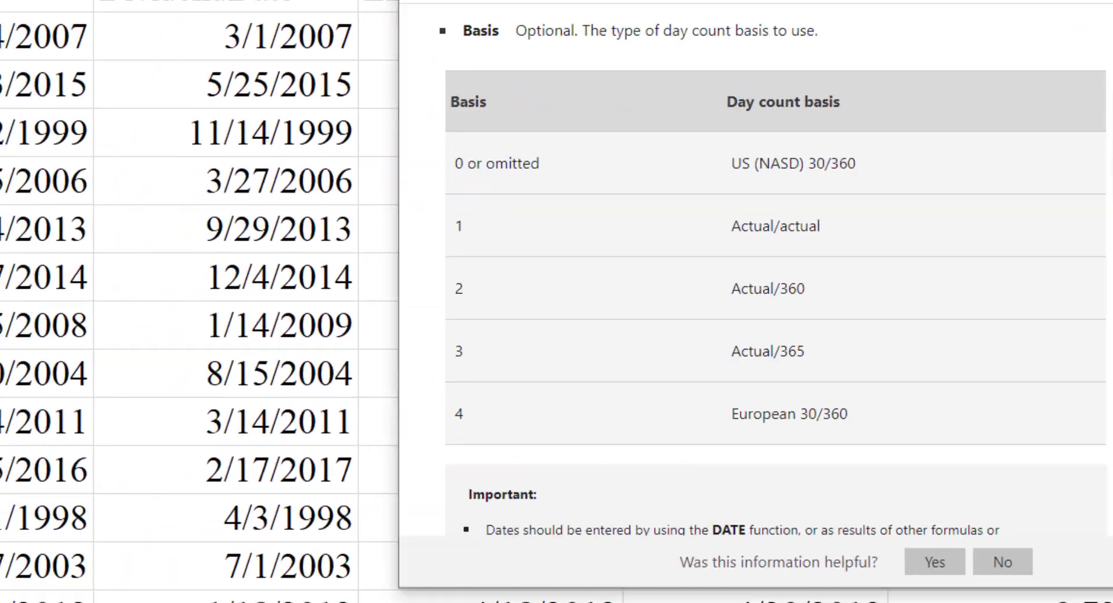
drag(811, 1, 591, 1)
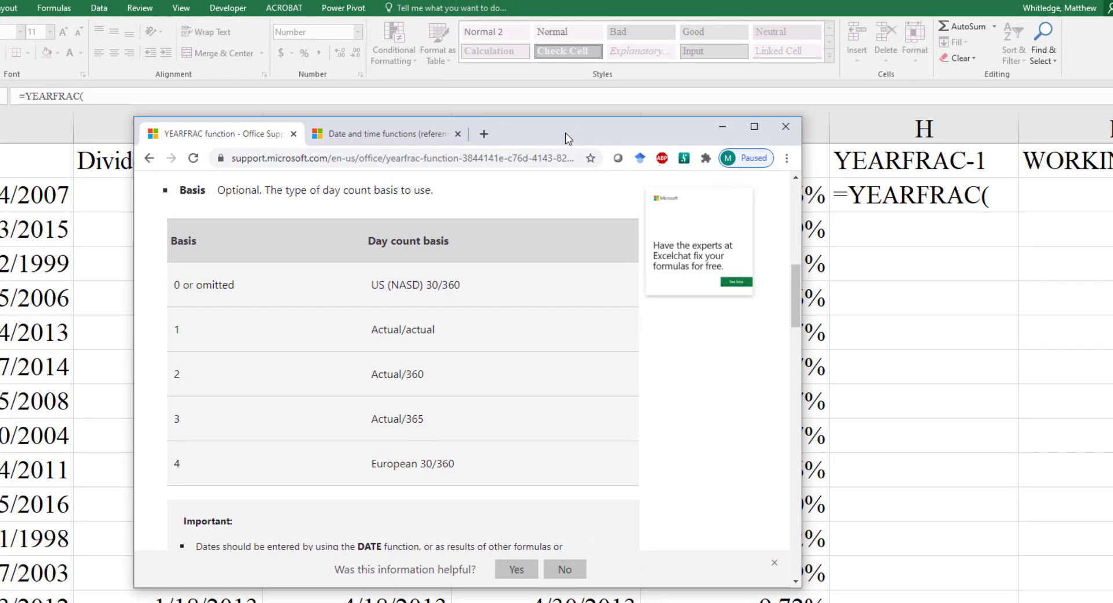
drag(586, 127, 1112, 130)
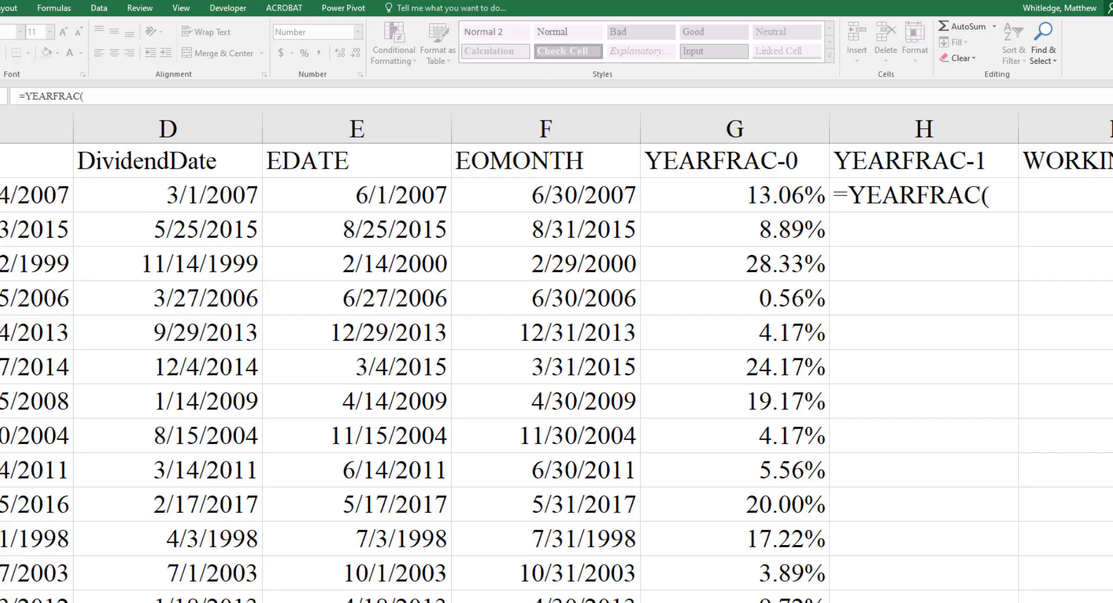
- Complete the formula in H2 as =YEARFRAC(C2,D2,1), using the actual/actual day count basis
click(994, 196)
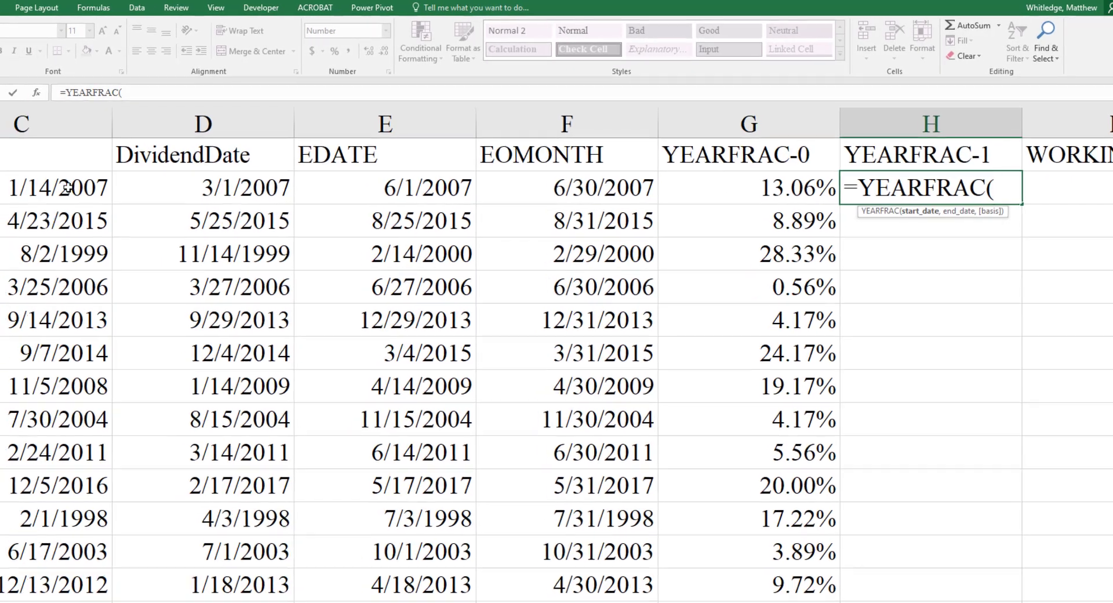
click(23, 194)
text(,)
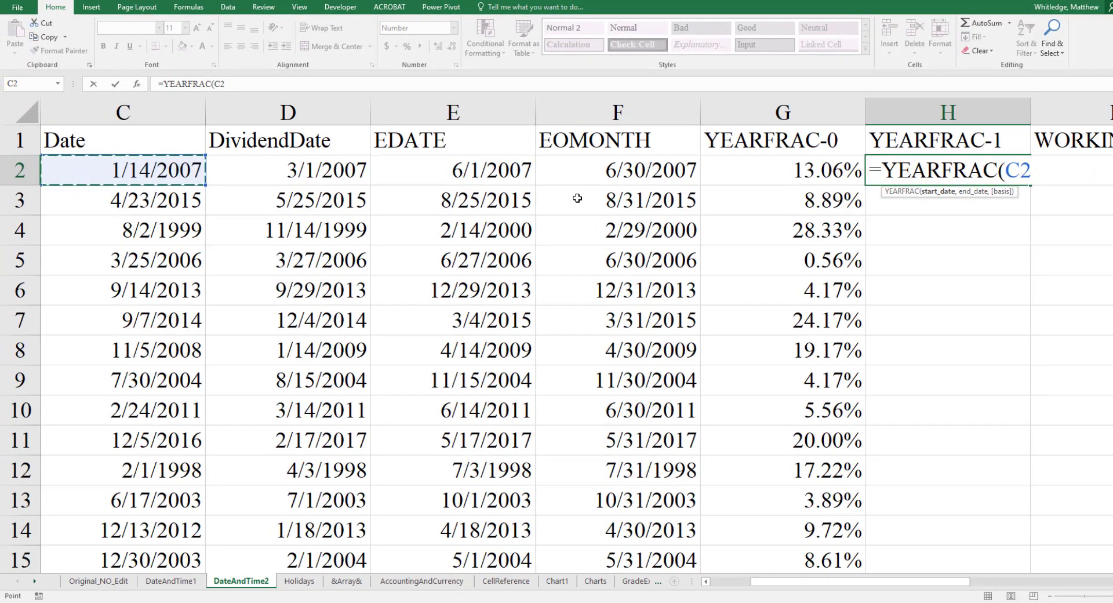
key(Left)
key(Left)
key(Left)
key(Left)
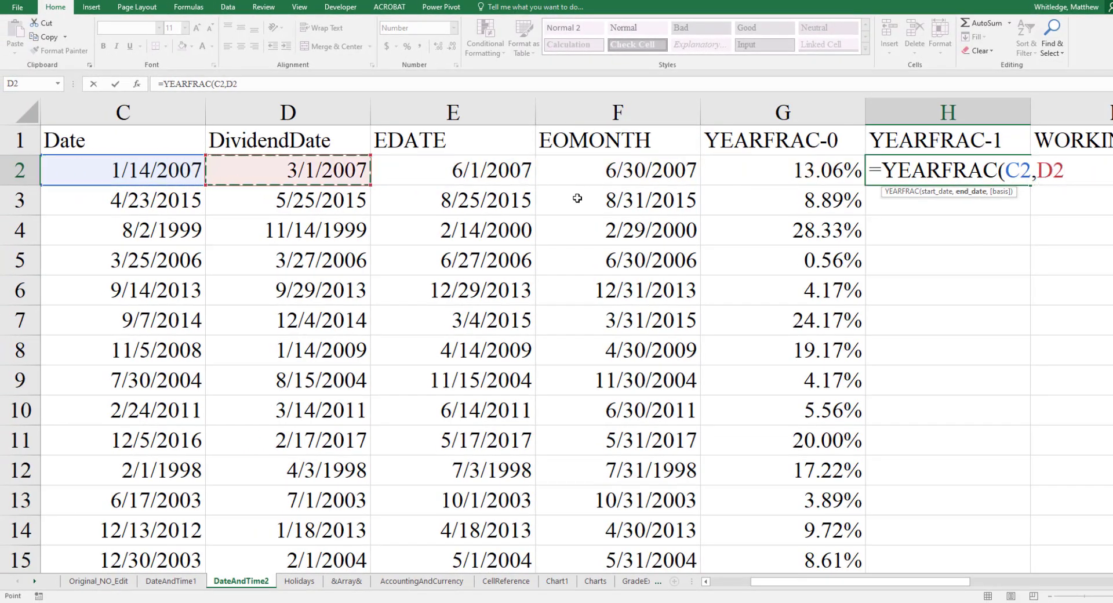
text(,1)
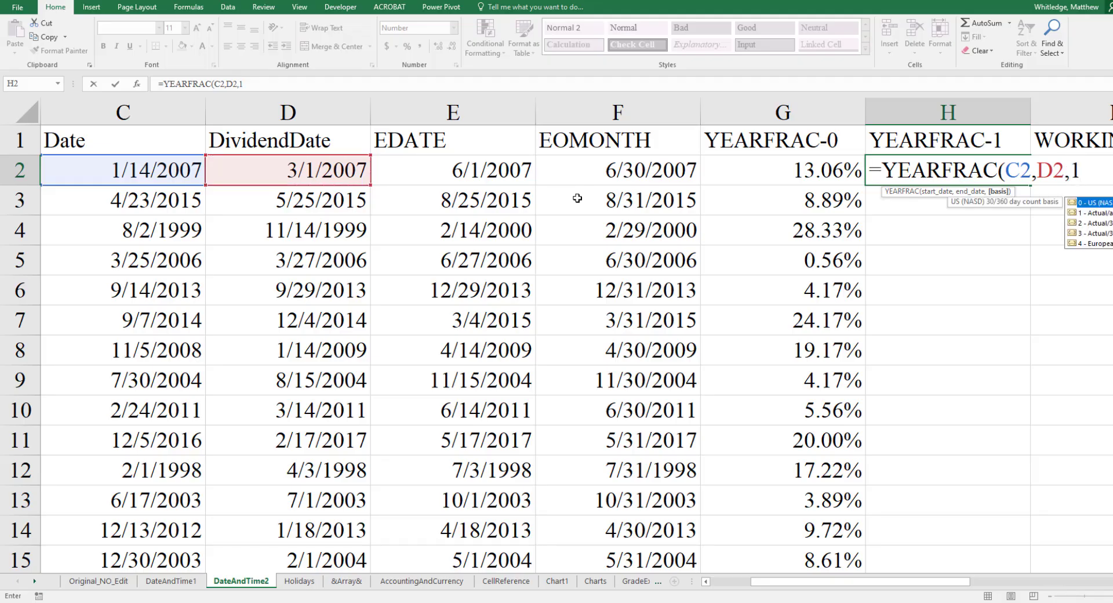
key(Return)
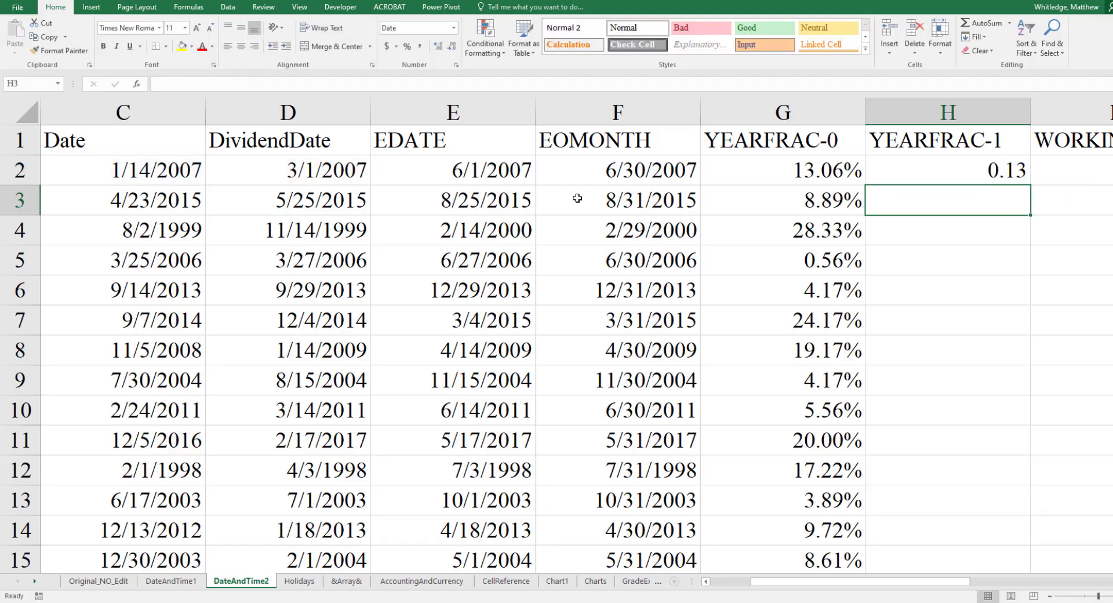
- Format the YEARFRAC result in H2 as a percentage with two decimal places
key(Up)
key(alt)
key(h)
key(p)
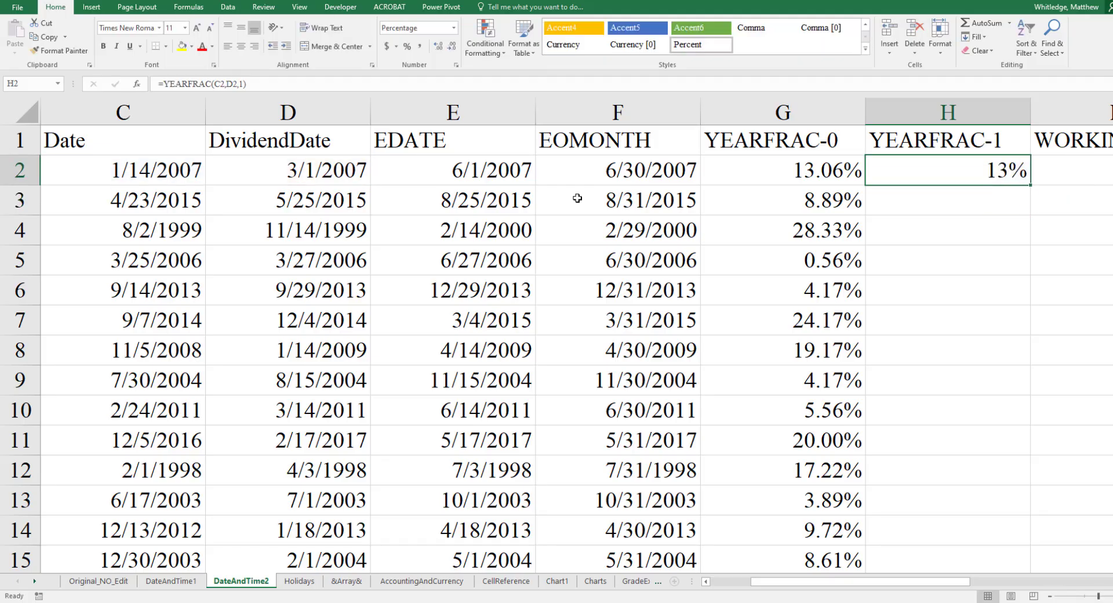
key(alt+h)
key(0)
key(alt+h)
key(0)
key(Down)
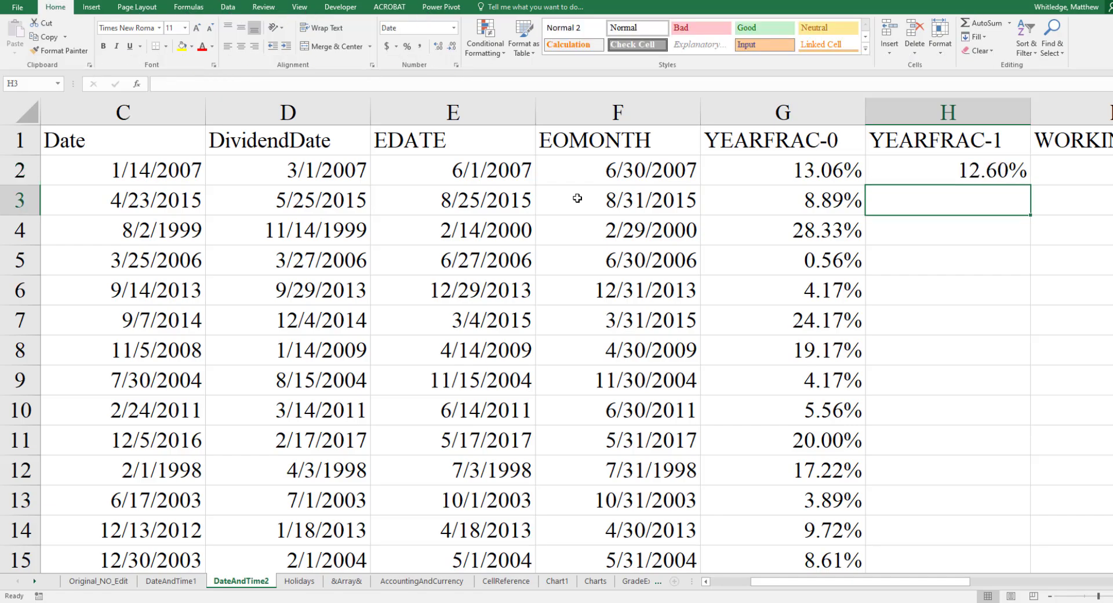
key(Up)
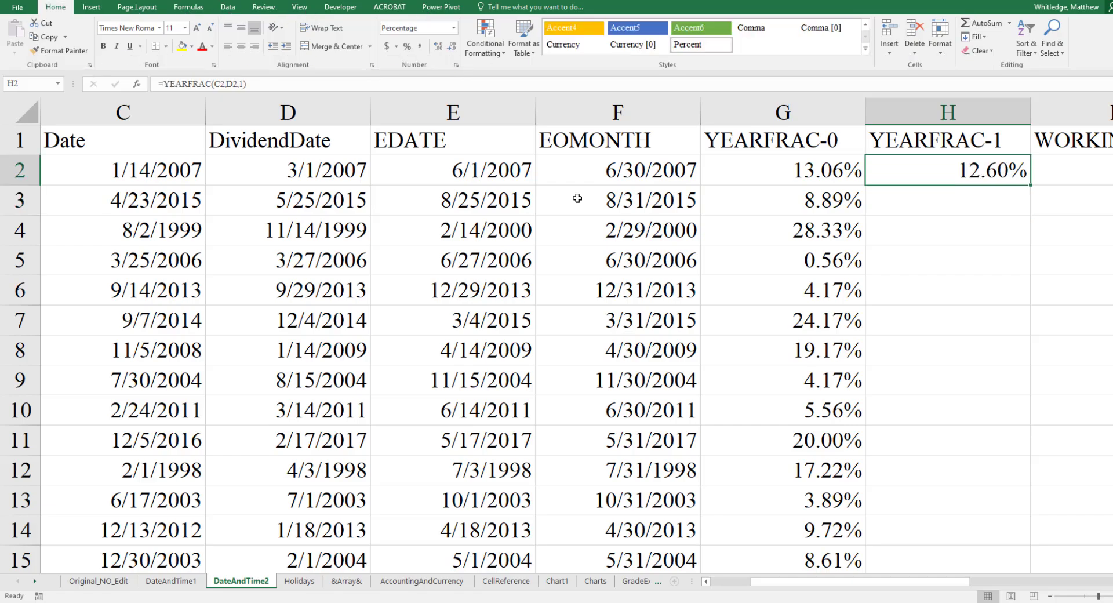
- Fill the YEARFRAC formula from H2 down the column for all companies
double_click(1032, 185)
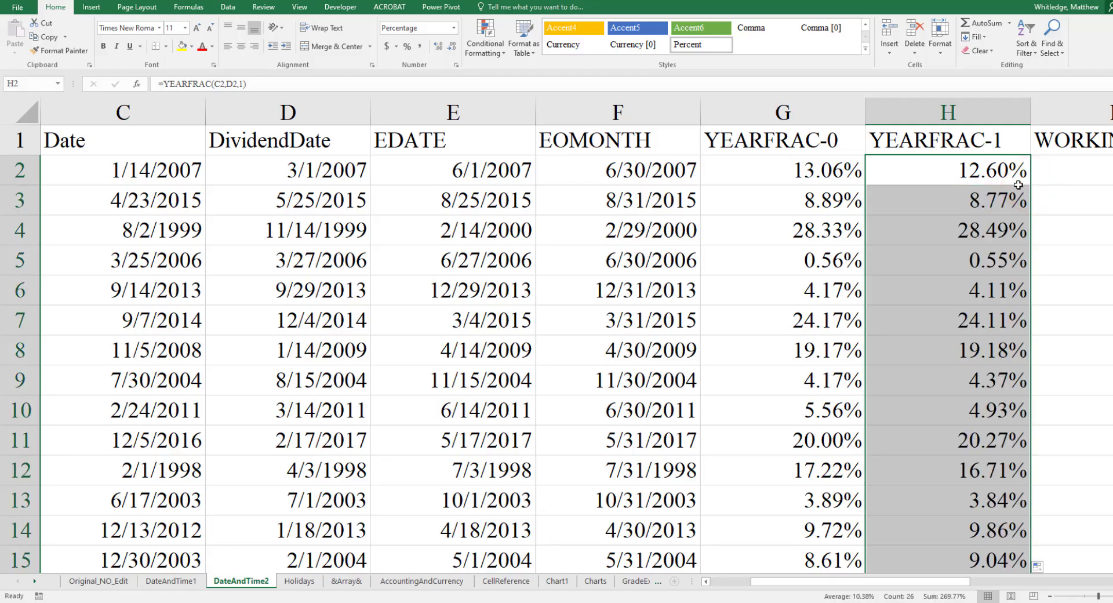
click(991, 178)
- Enter =NETWORKDAYS(C2,D2) in I2 and fill it down the WORKINGDAYS column for all companies
key(Right)
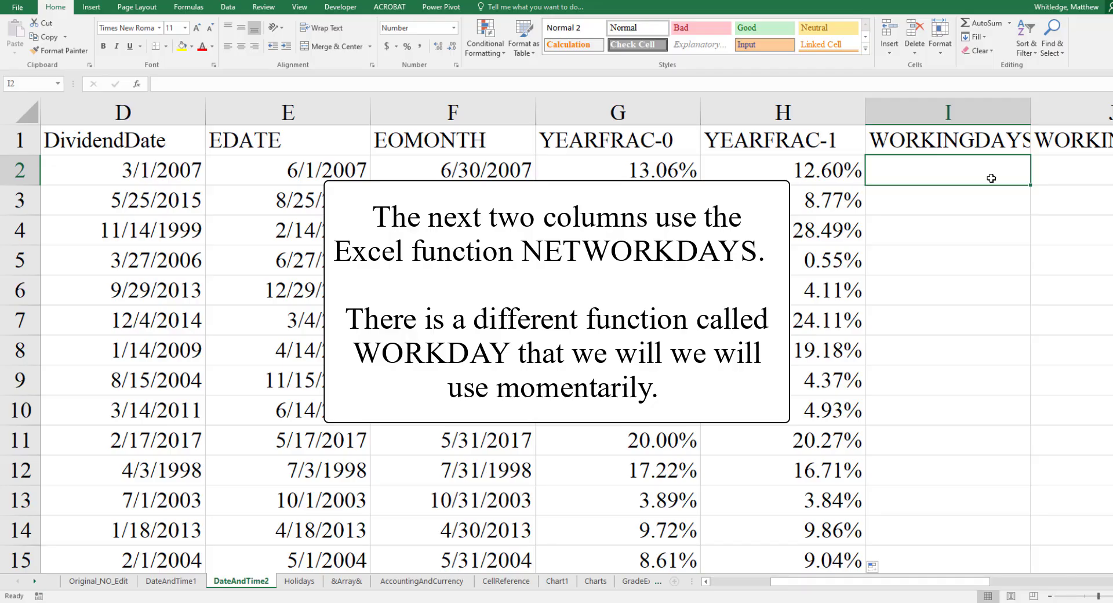
text(=)
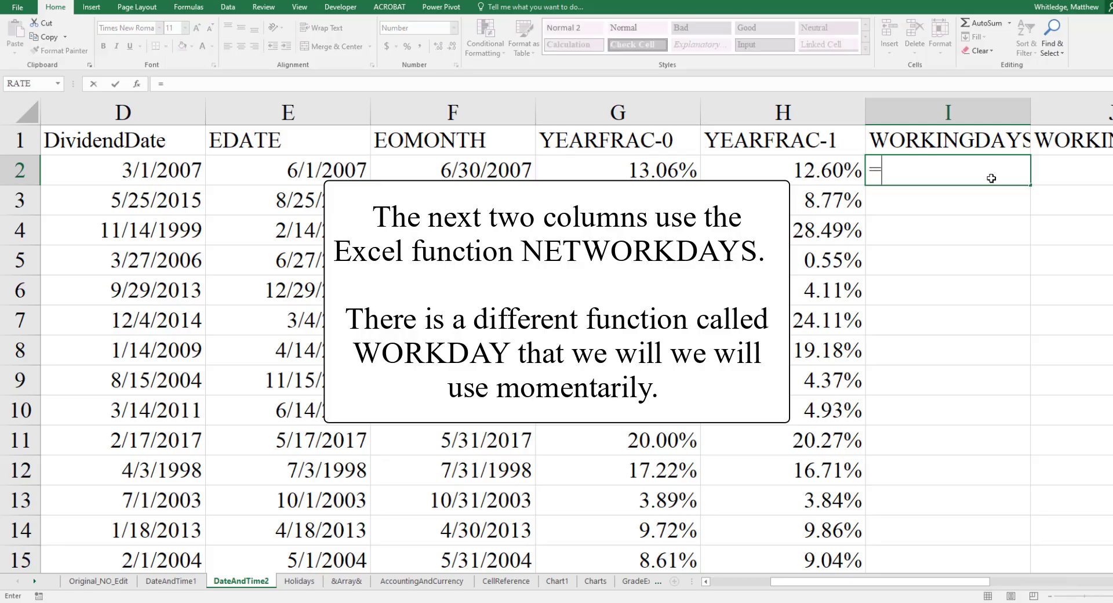
text(NET)
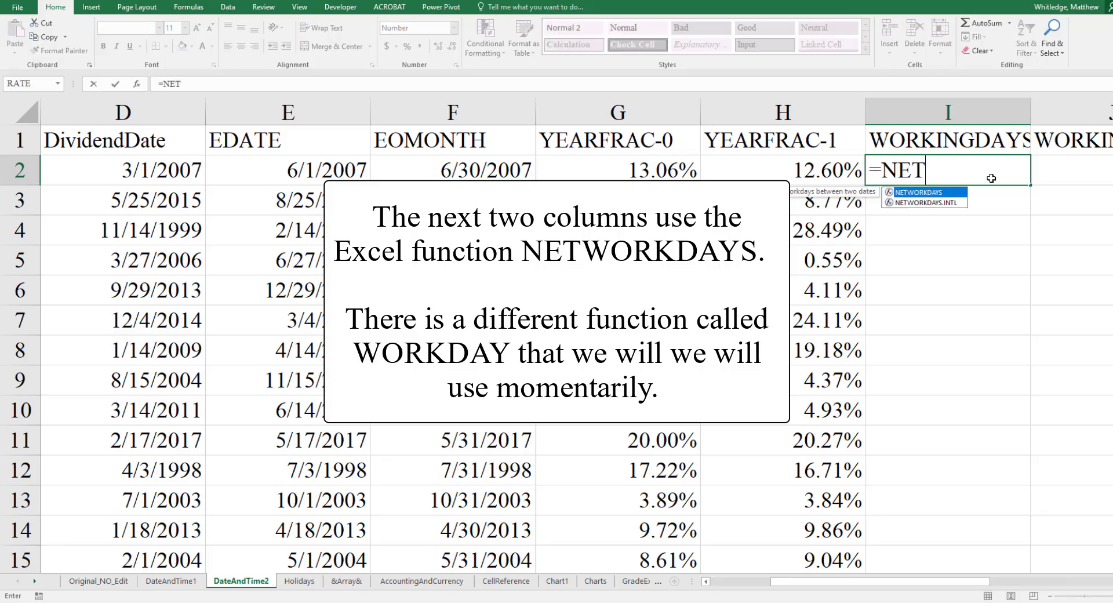
text(WORKDAYS()
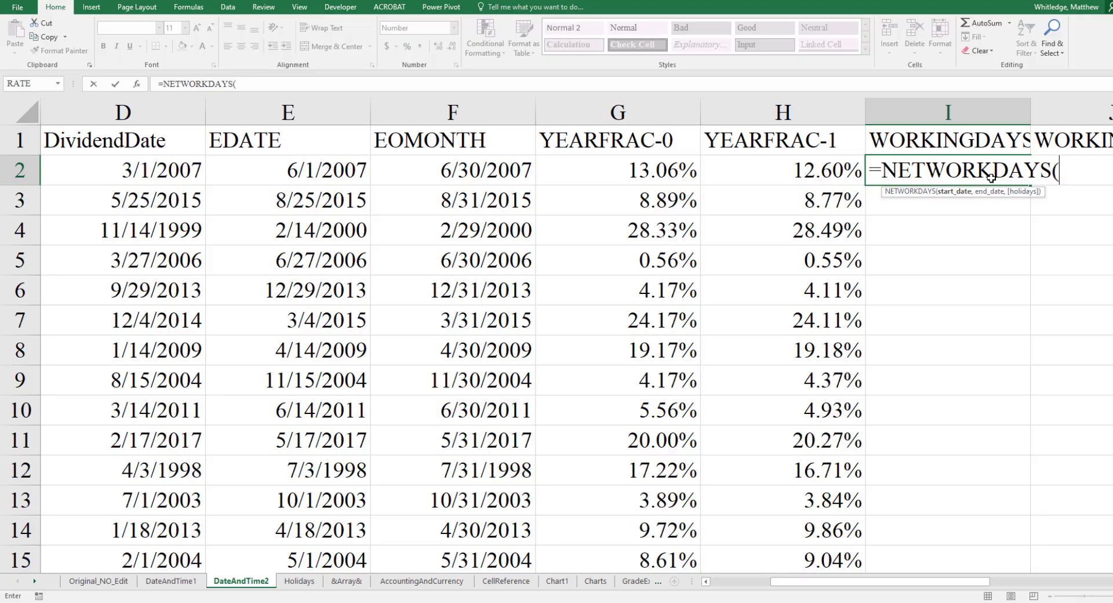
text(C2,DC)
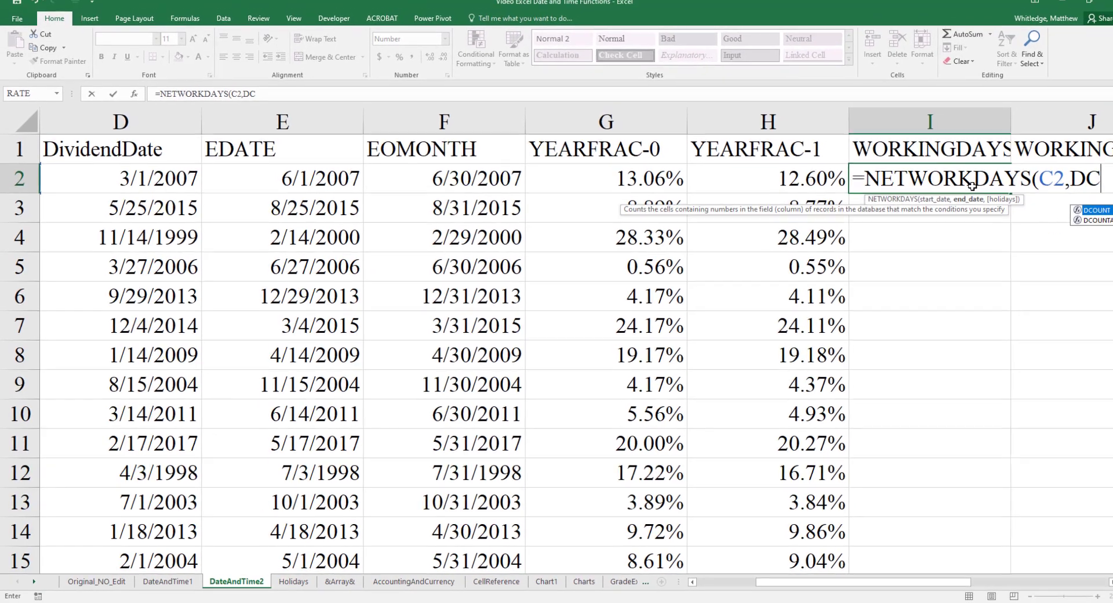
key(BackSpace)
text(2))
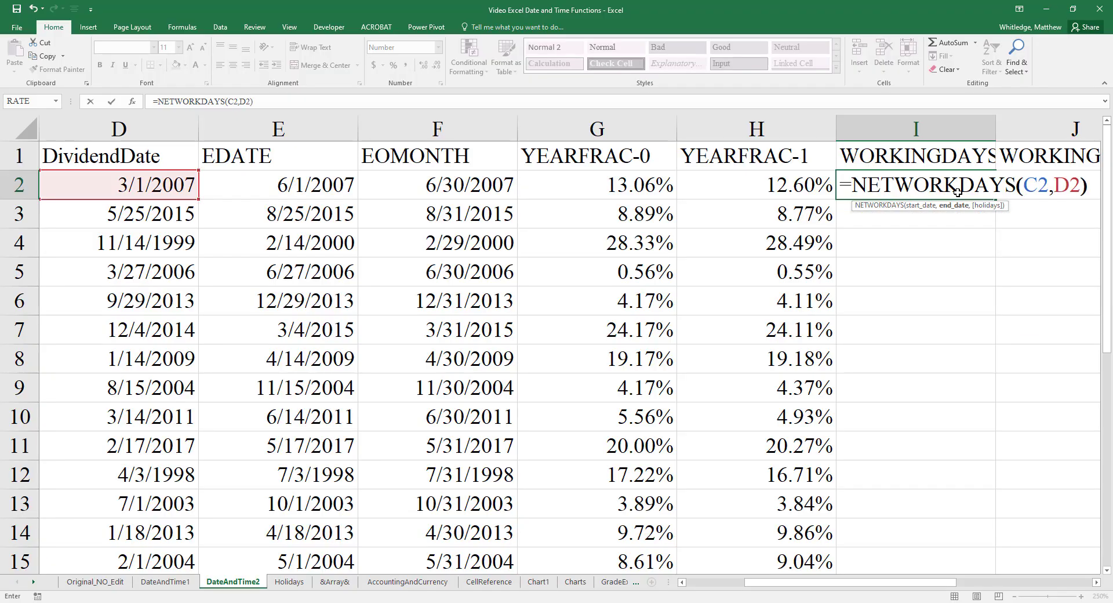
key(Return)
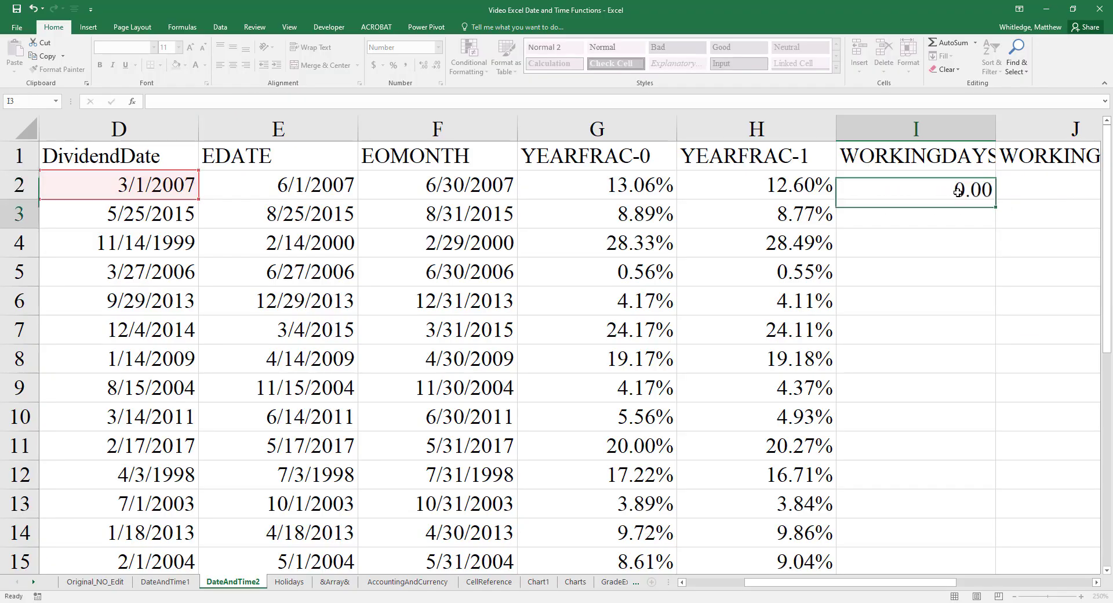
click(957, 191)
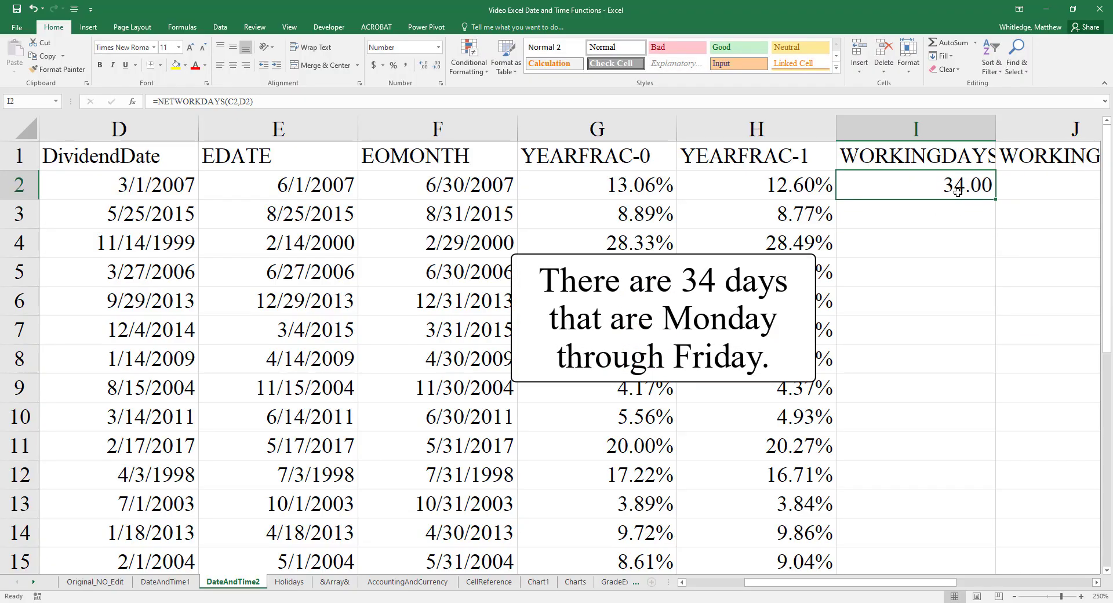
double_click(994, 199)
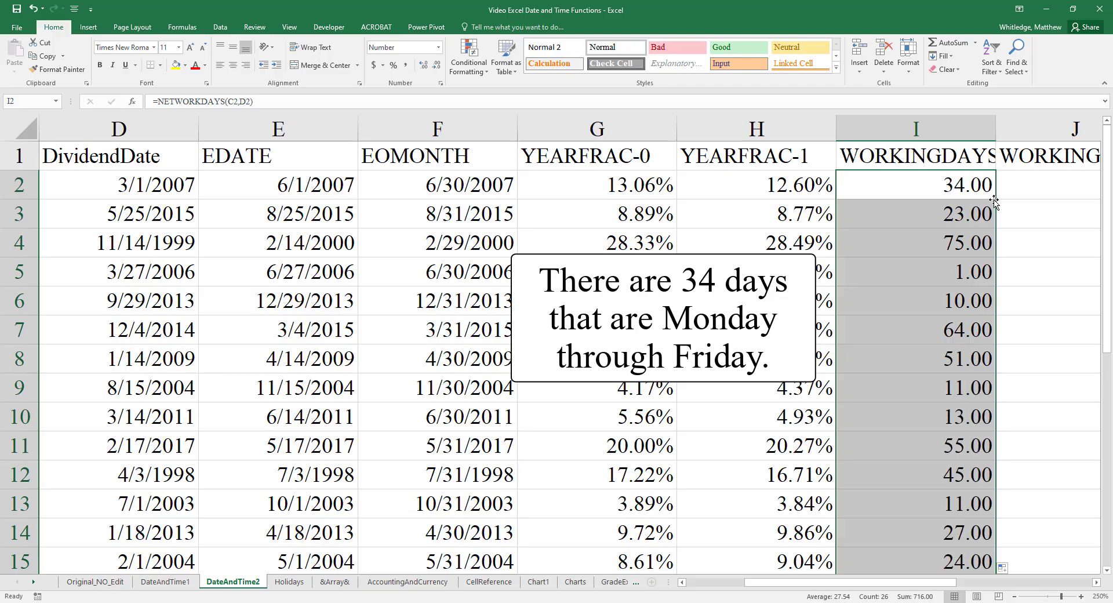
click(956, 184)
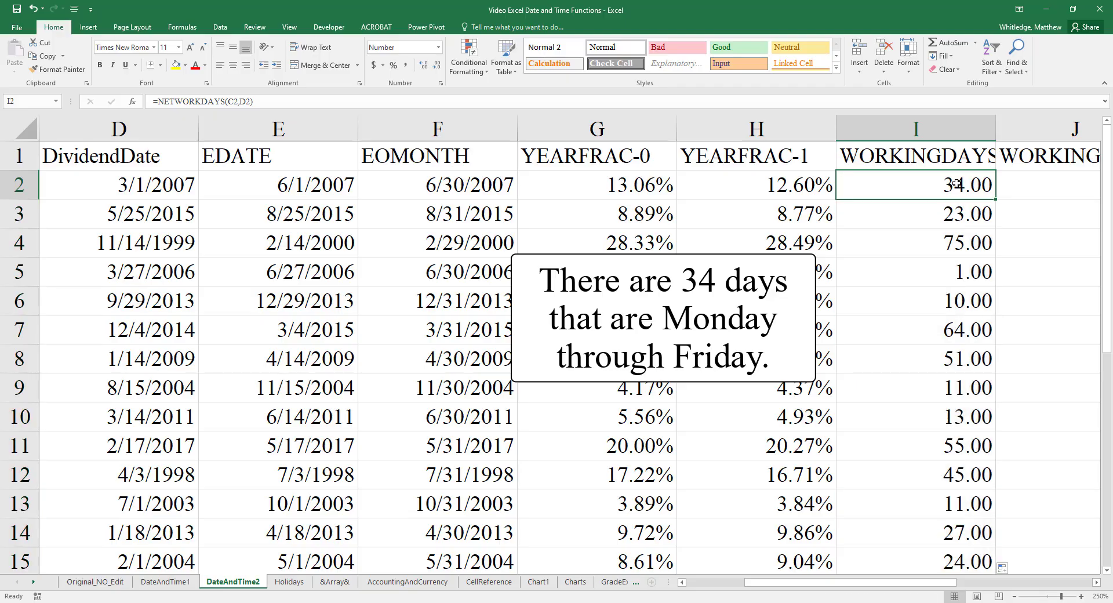
- Autofit the width of column J to its WORKING-HOLIDAYS header and select J2
key(Right)
key(Up)
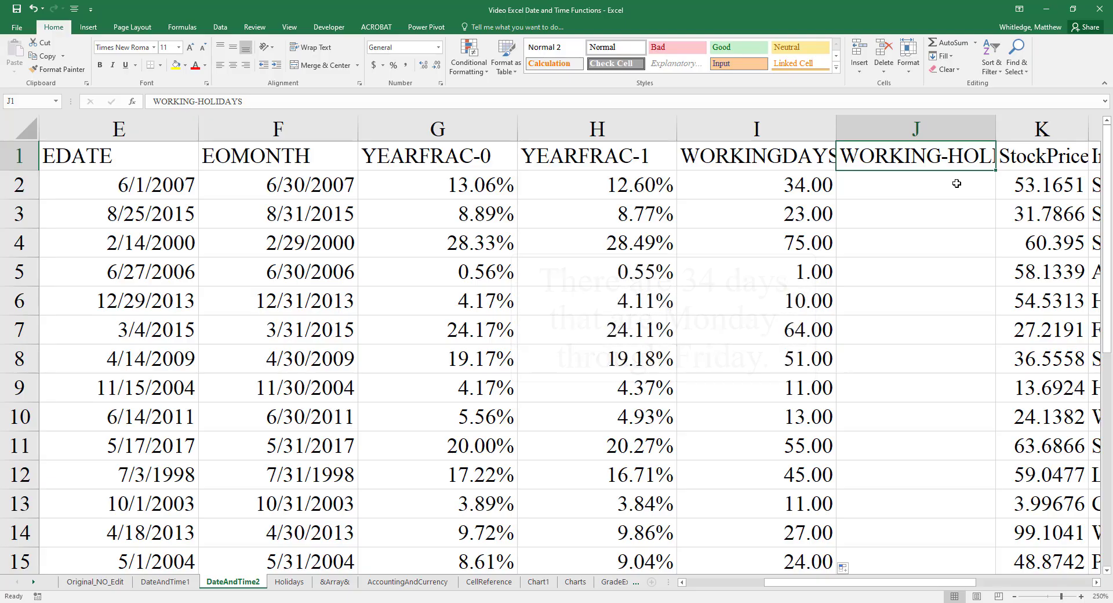
key(alt+h)
key(o)
key(i)
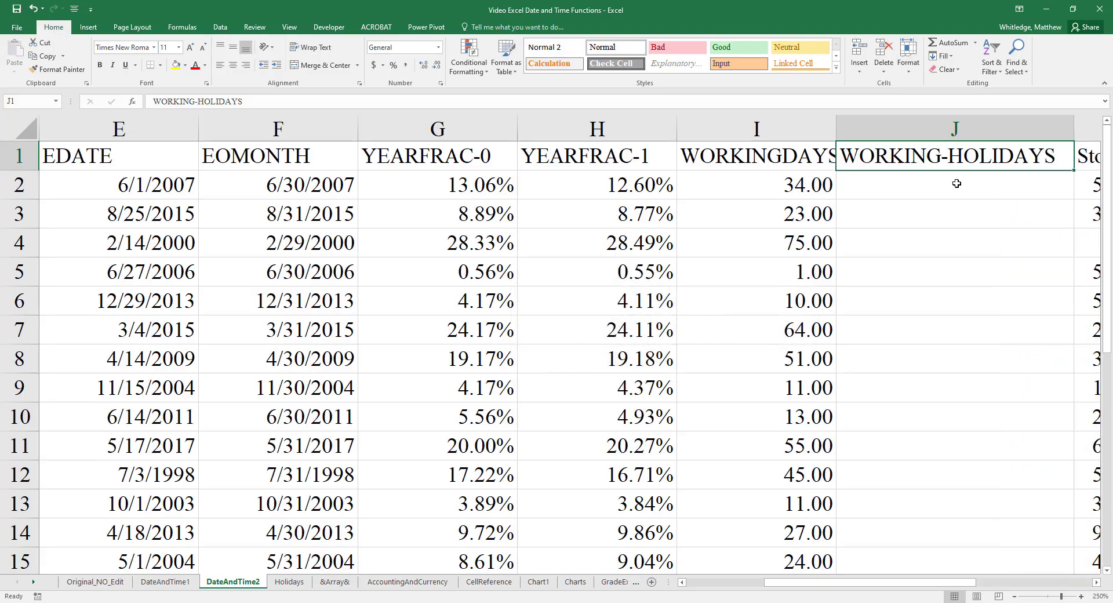
key(Down)
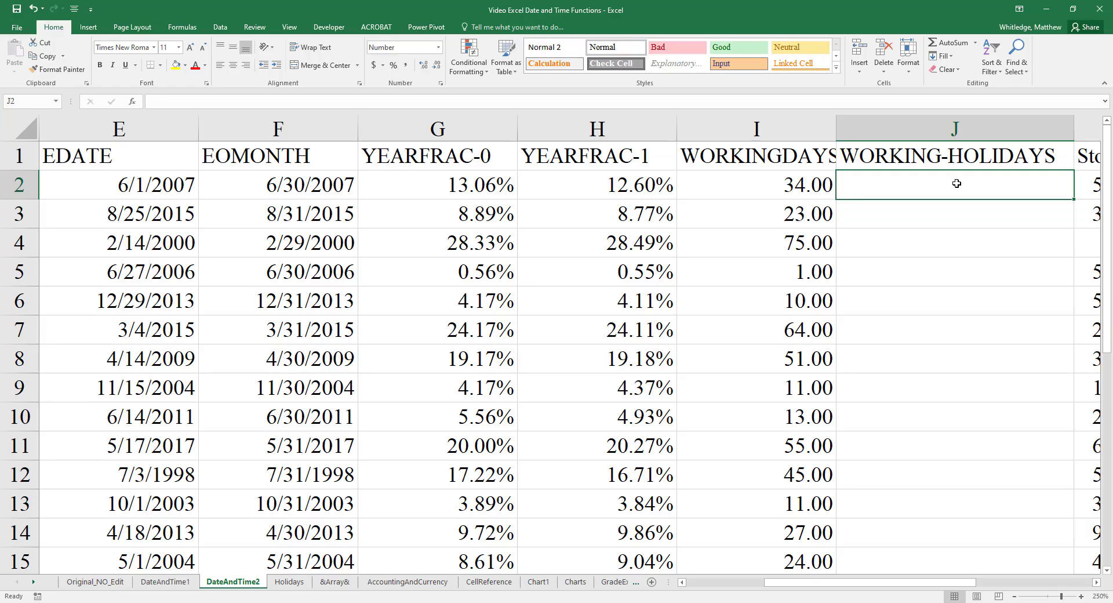
text(=NETWORKDAYS()
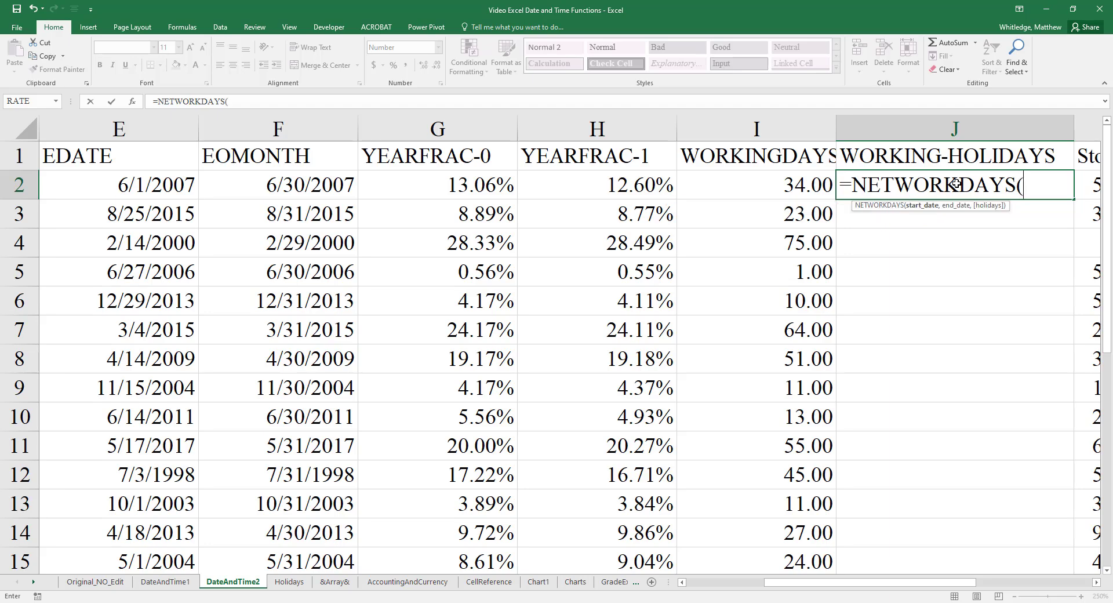
text(C2,)
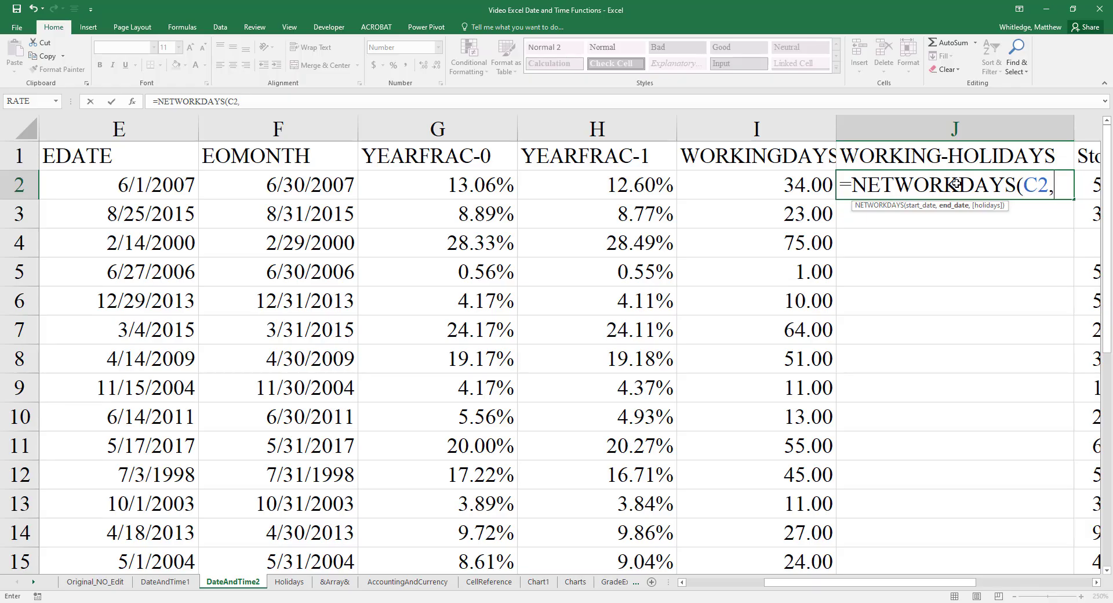
text(D2,)
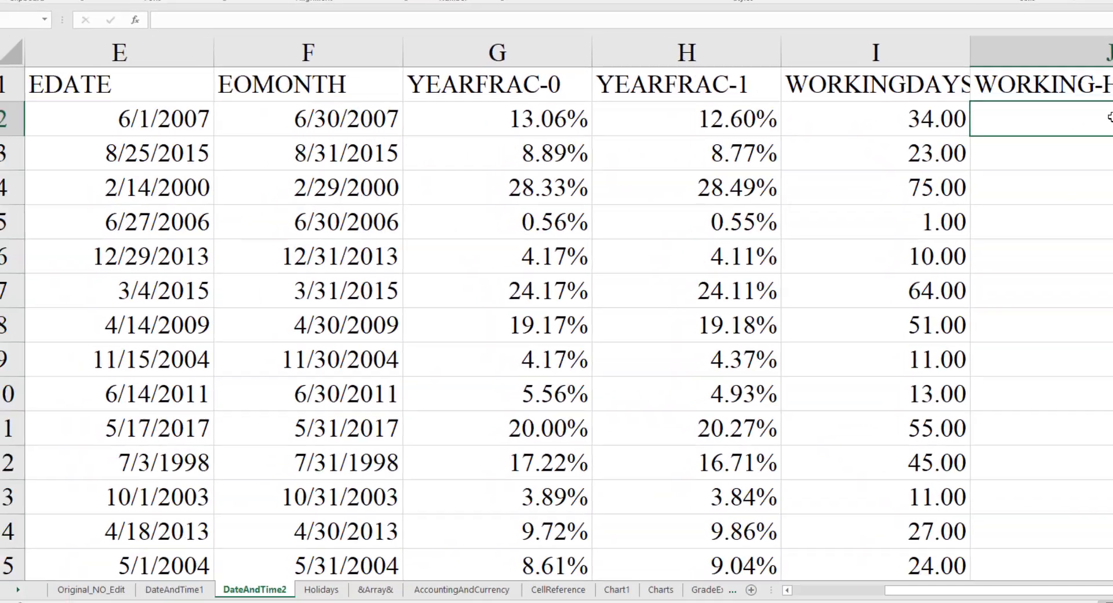
- Open the Holidays sheet and review the 2015 holiday dates listed in column A
key(ctrl+Page_Down)
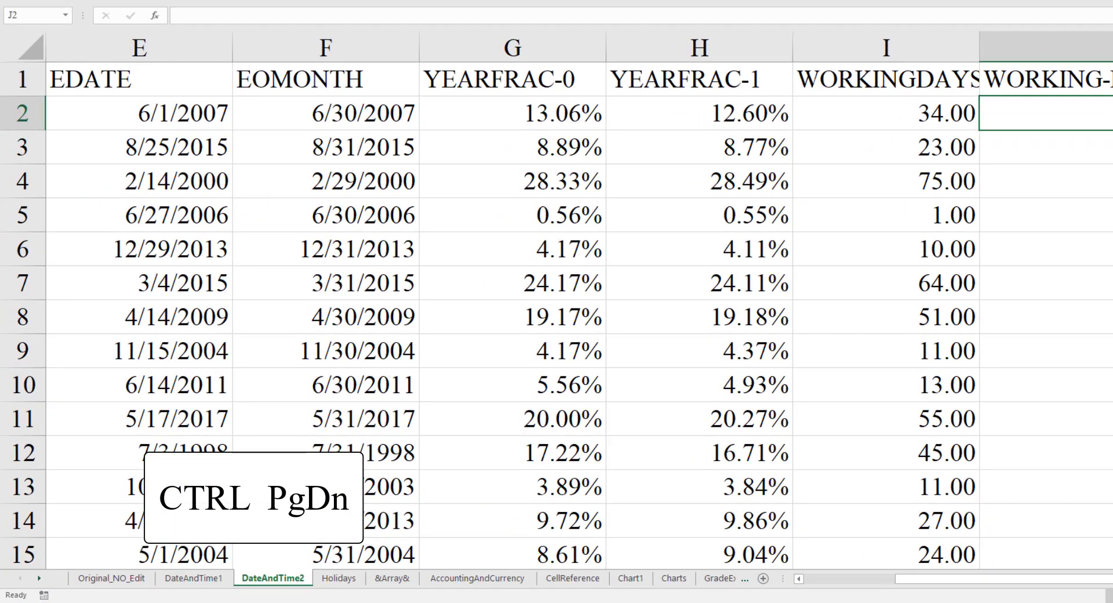
key(ctrl+Page_Down)
key(Down)
key(Down)
key(Down)
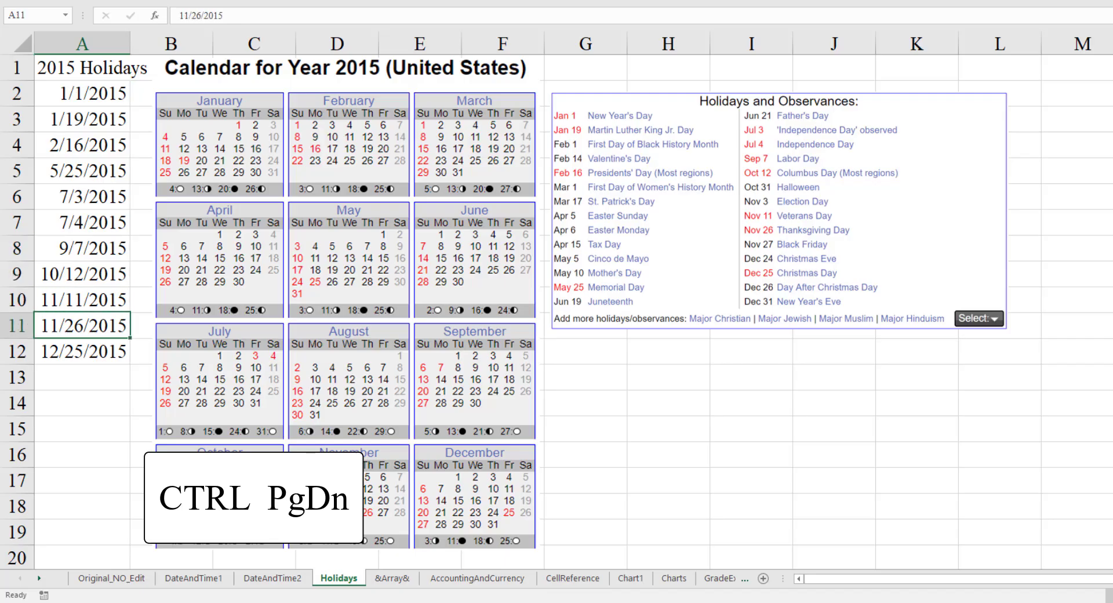
key(Down)
key(Up)
key(Up)
key(Up)
key(Up)
key(Up)
key(Up)
key(Up)
key(Up)
key(Up)
key(Up)
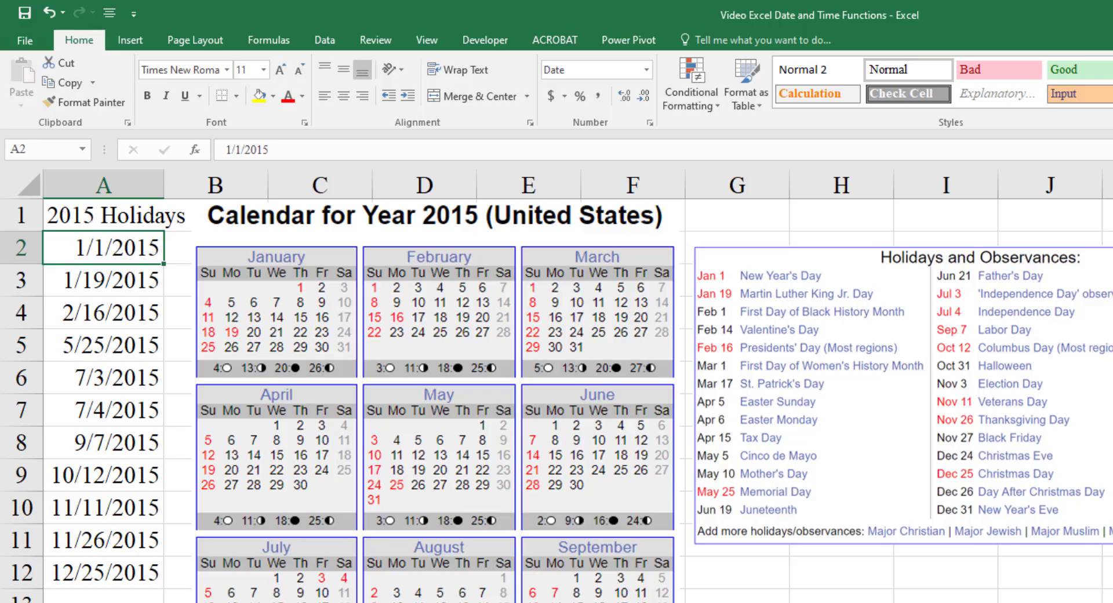
- Define the workbook-scope name holidays for the holiday dates in A2:A12 of the Holidays sheet
key(ctrl+shift+Down)
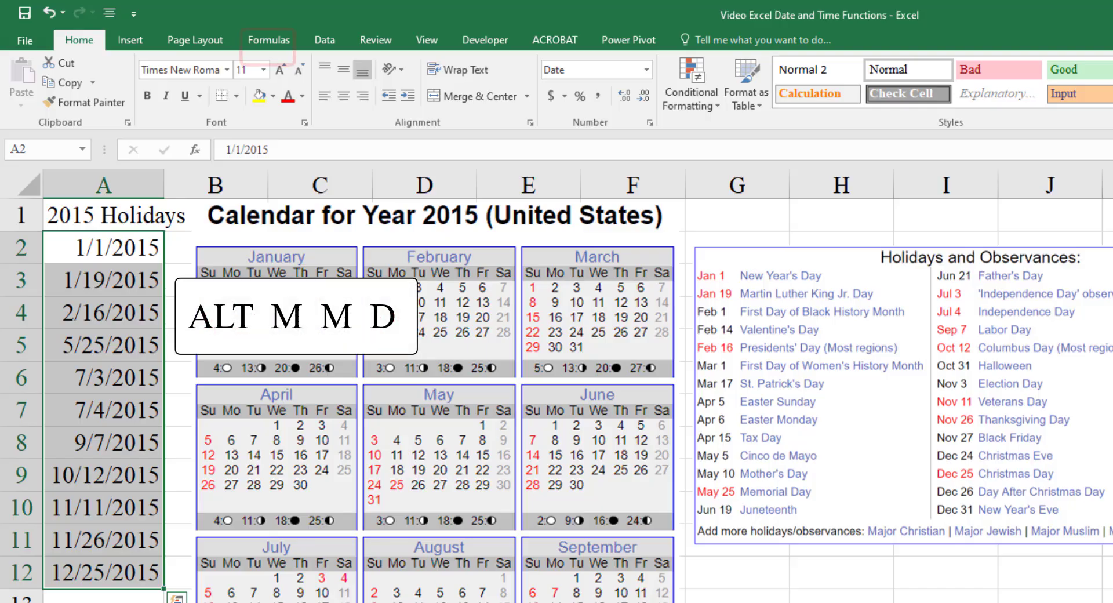
key(alt)
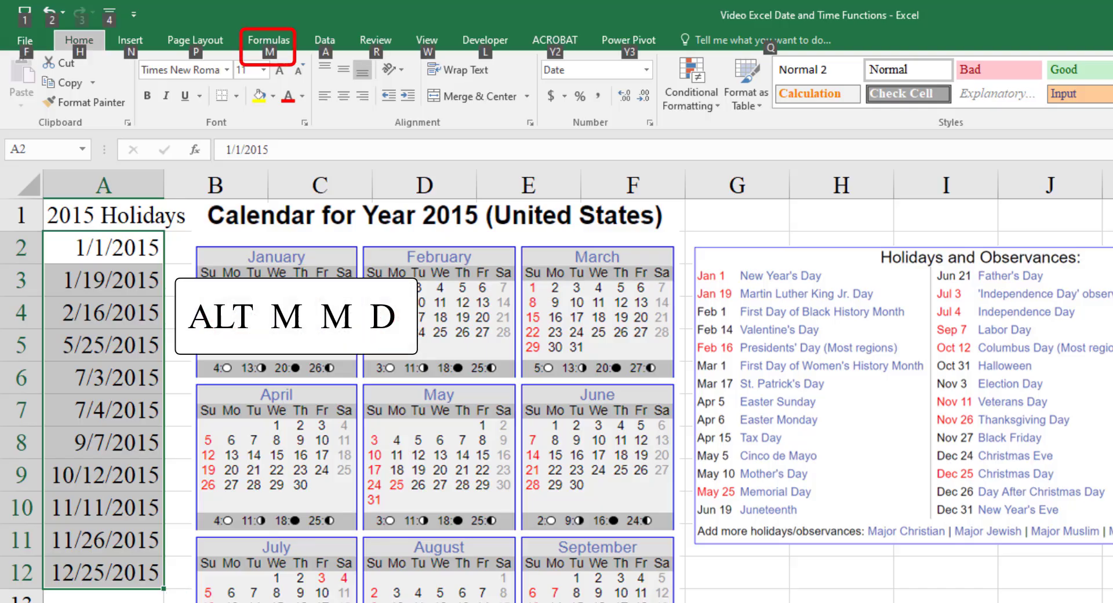
key(m)
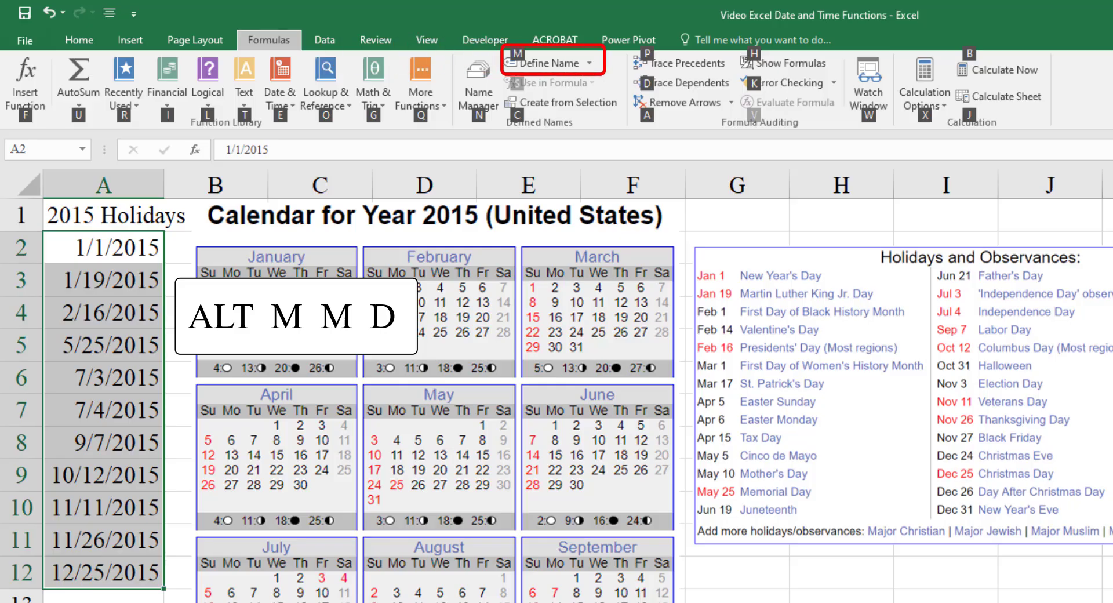
key(m)
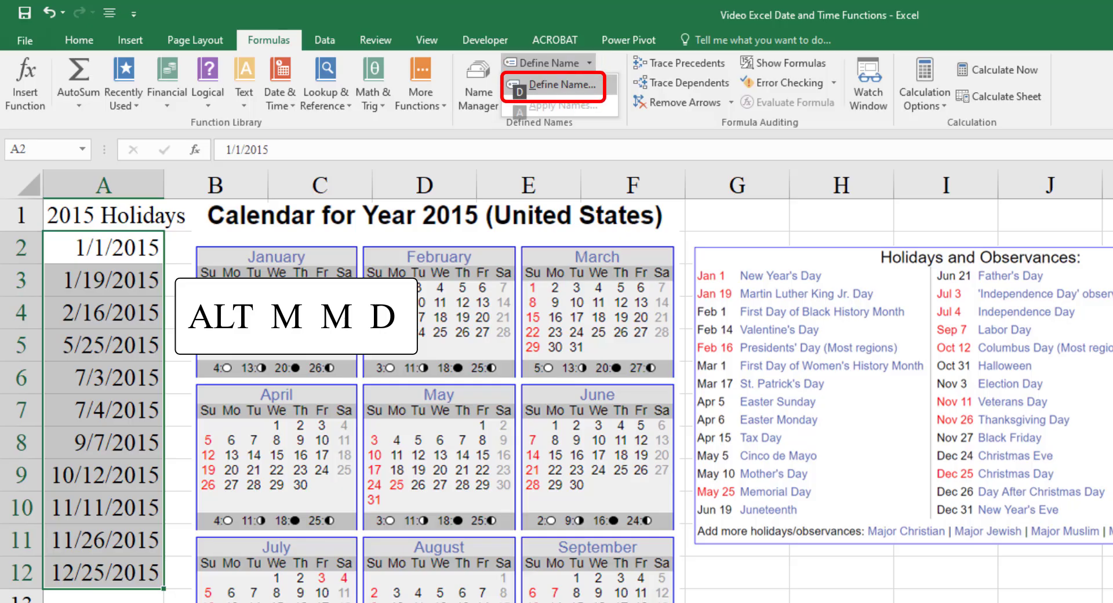
key(d)
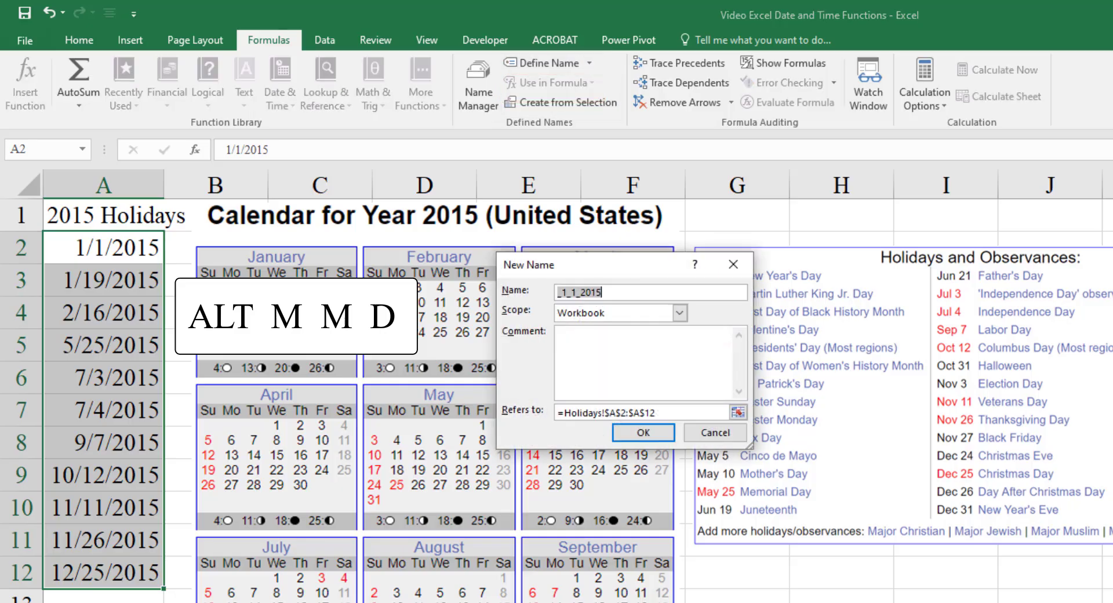
key(BackSpace)
text(holidays)
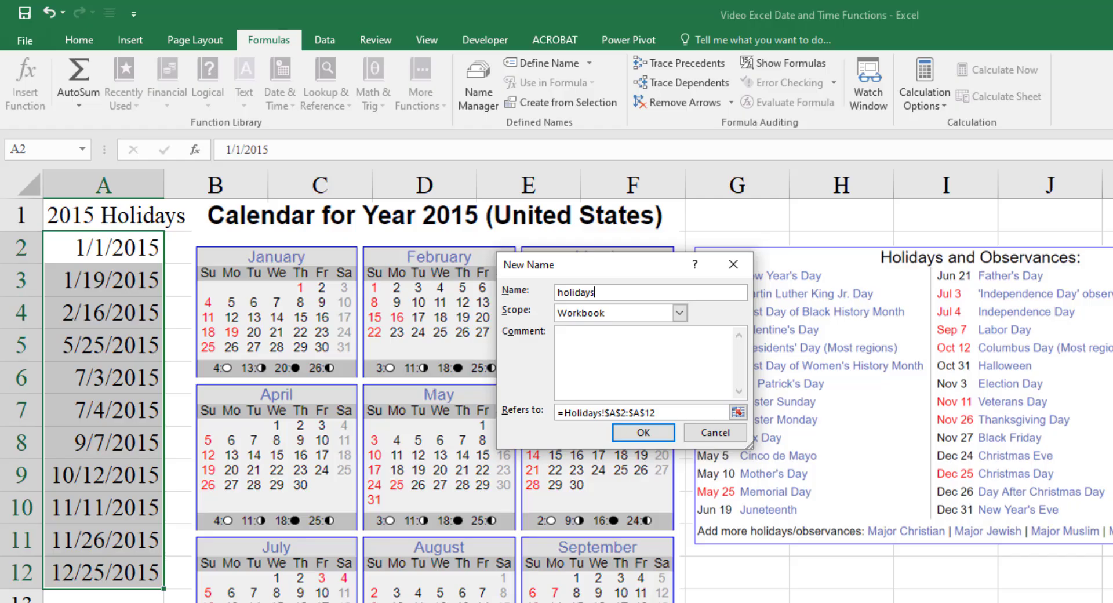
key(Return)
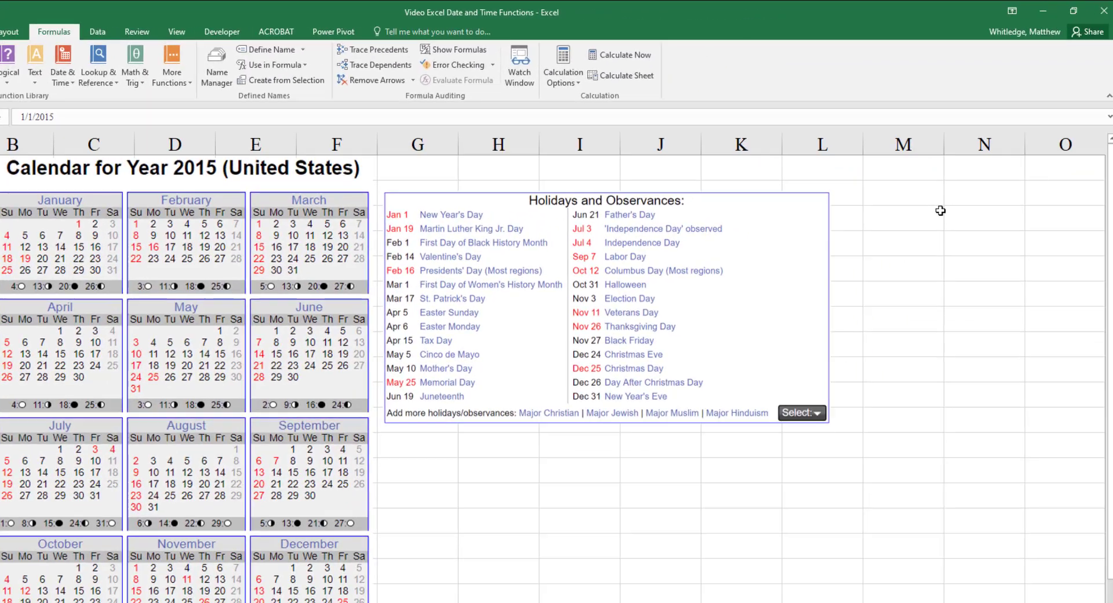
- Return to the DateAndTime2 sheet and enter =NETWORKDAYS(C2,D2,holidays) in J2
key(ctrl+Page_Up)
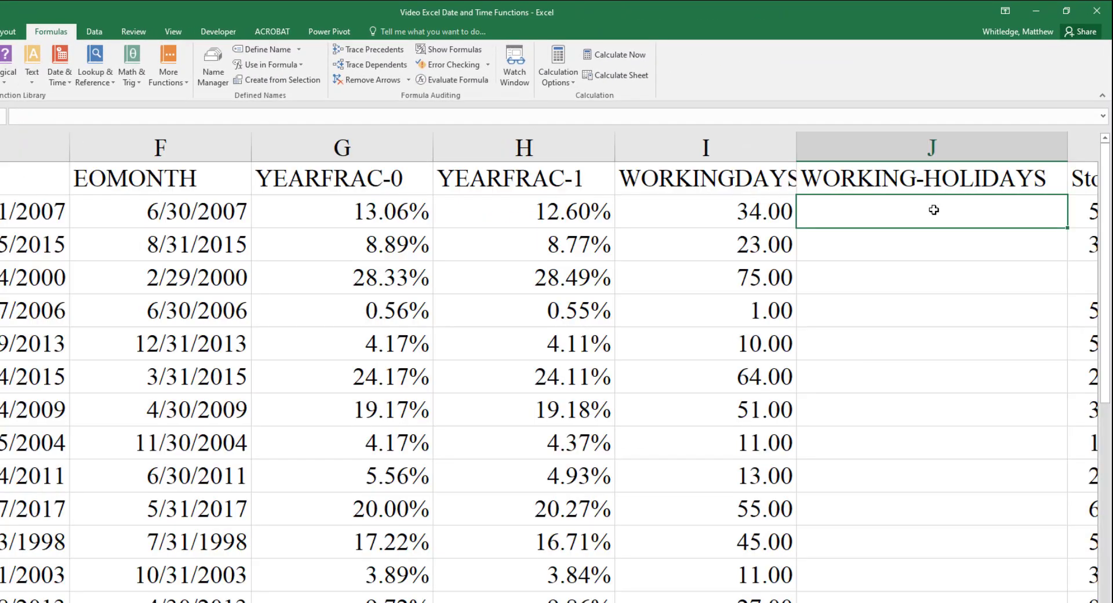
text(=NETWORKDA)
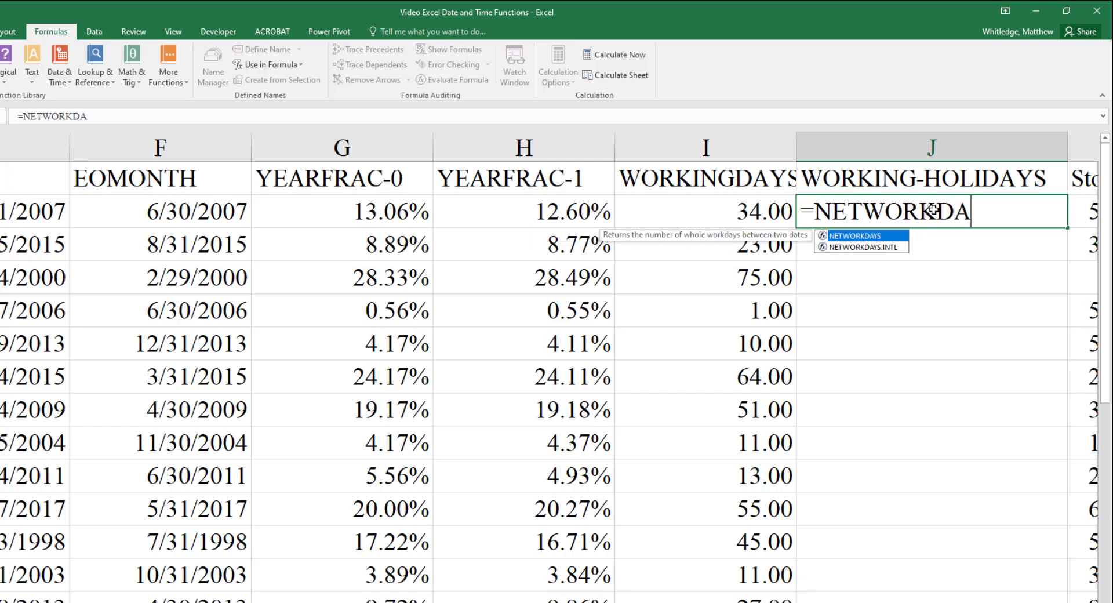
text(YS(C2)
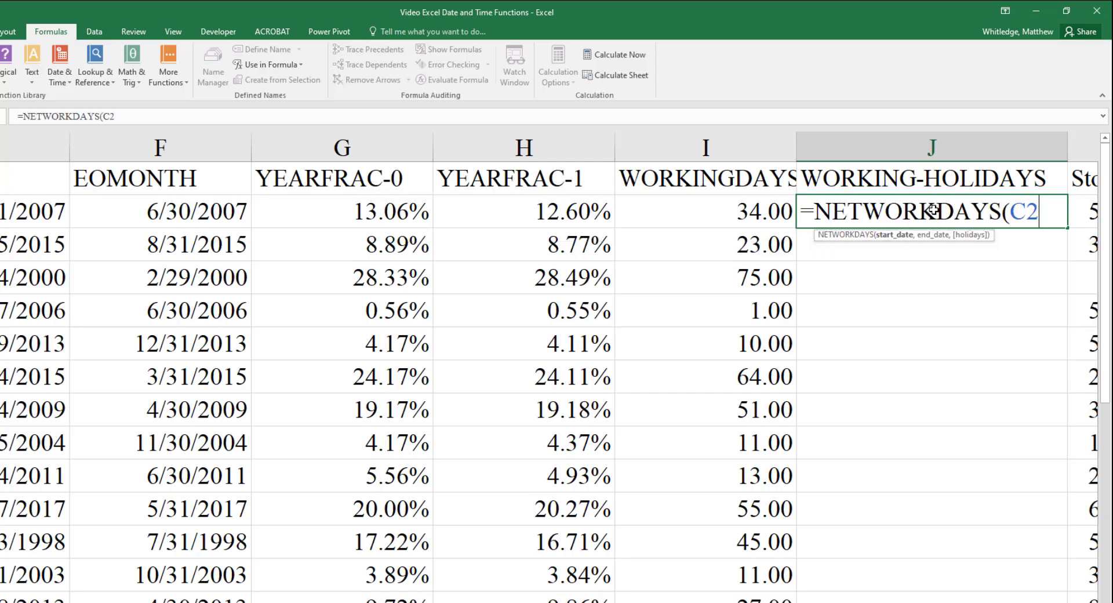
text(,D2,)
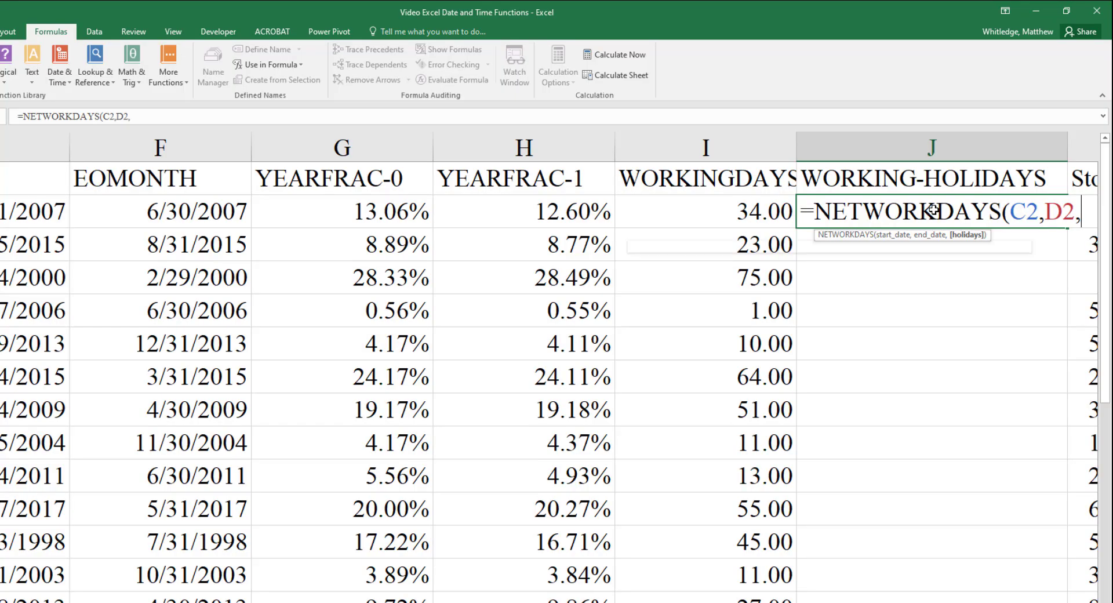
text(holidays))
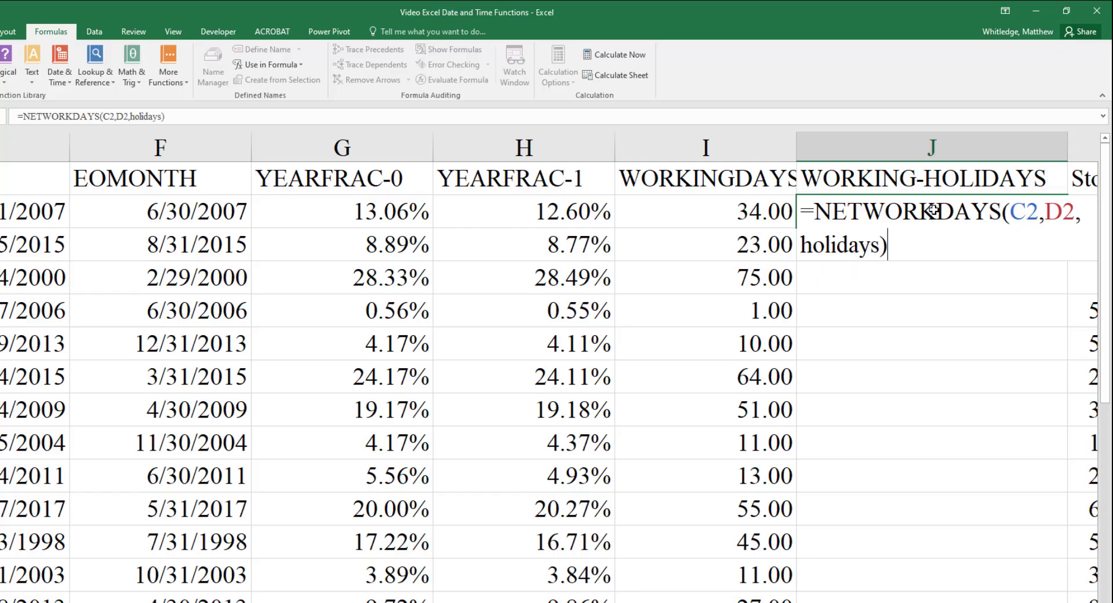
key(Return)
click(933, 210)
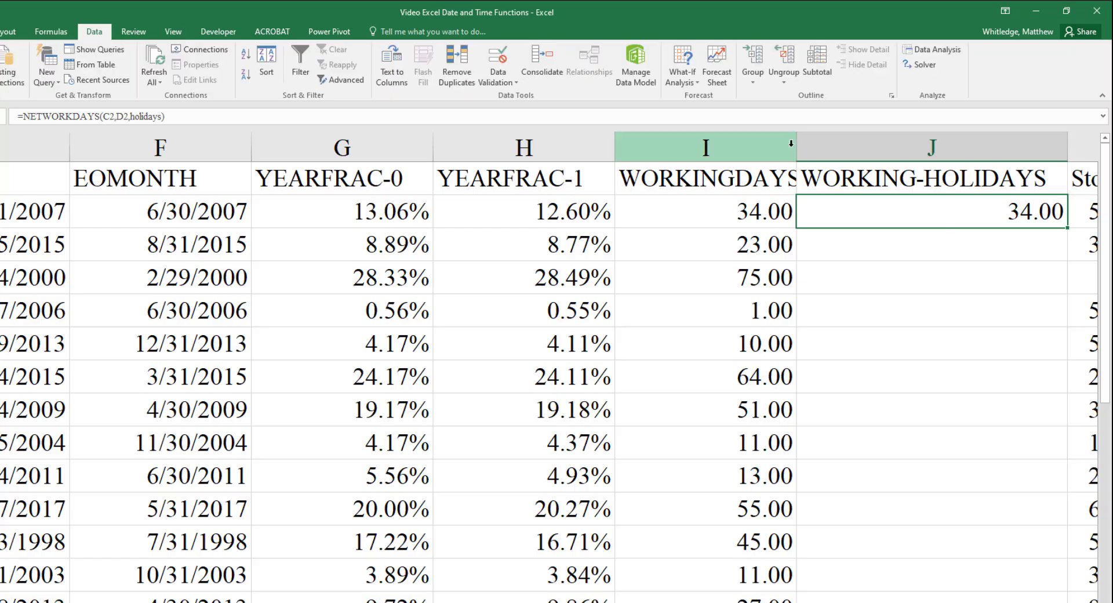
- Fill the holiday-adjusted NETWORKDAYS formula from J2 down the column for all companies
double_click(1066, 230)
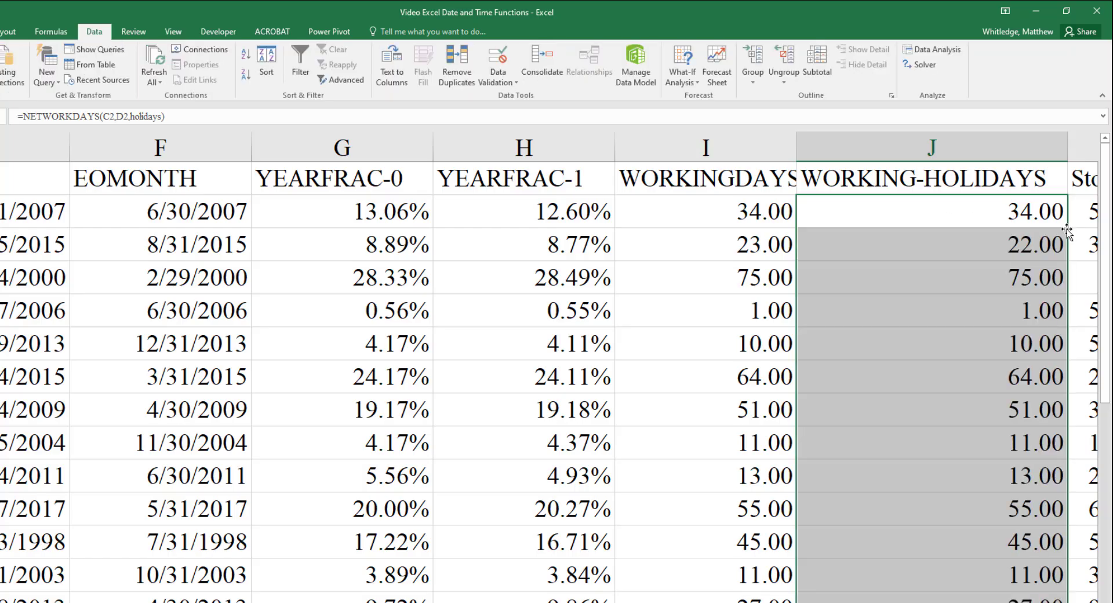
click(1014, 245)
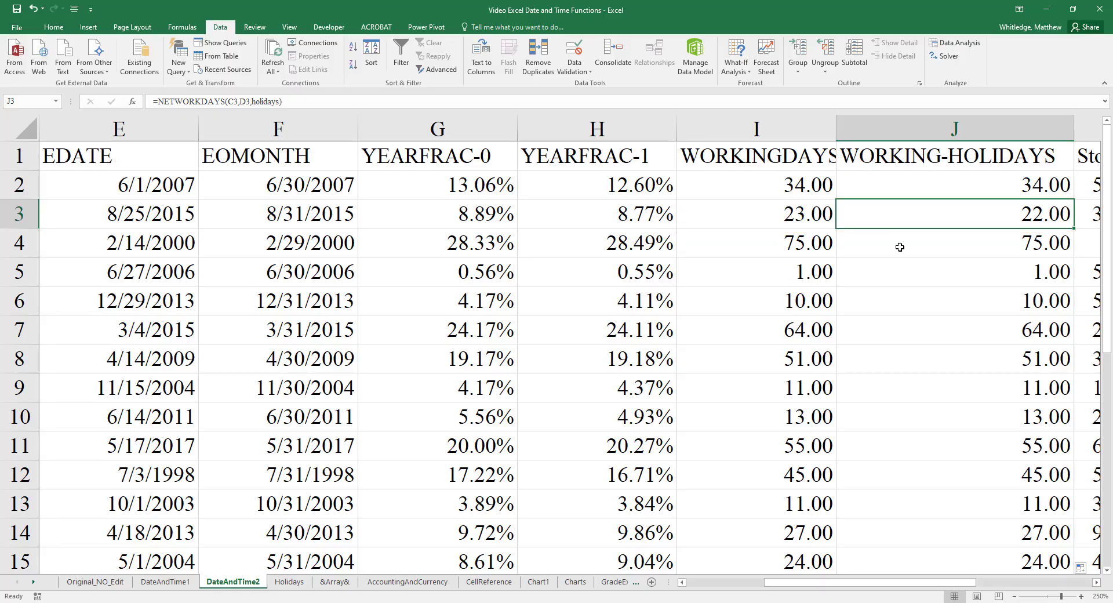
key(Up)
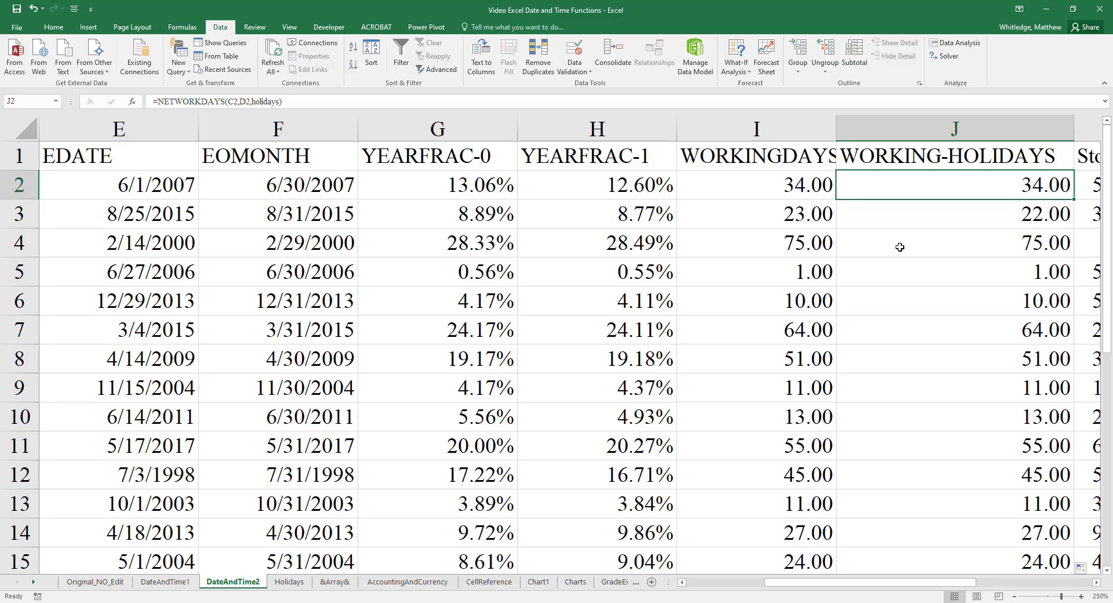
- Examine the Date and DividendDate in row 3 and check that period against the dates on the Holidays sheet
key(Left)
key(Left)
key(Left)
key(Left)
key(Left)
key(Left)
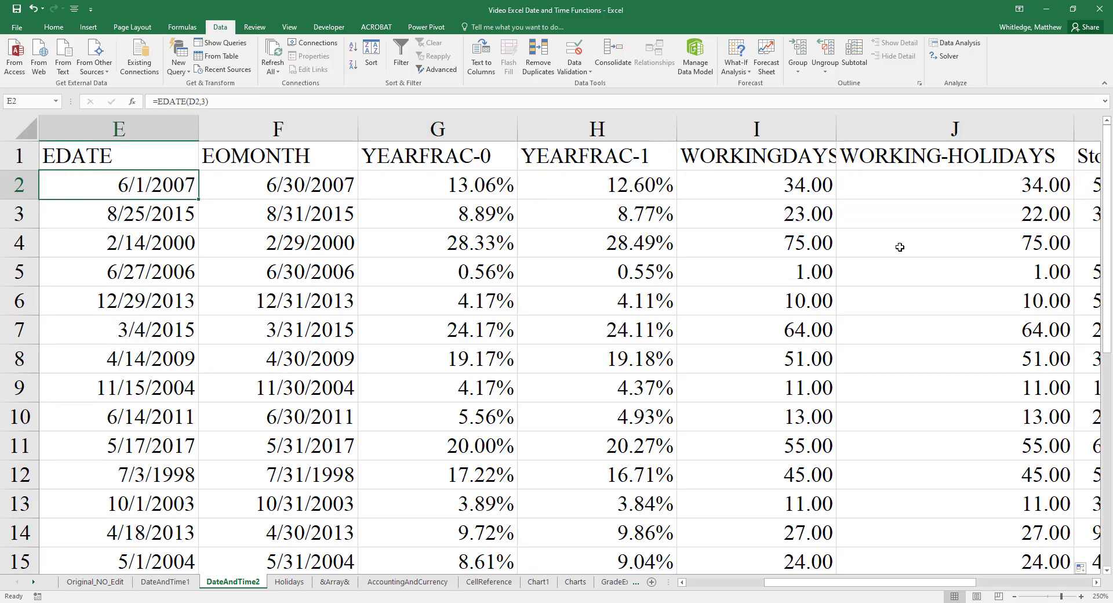
key(Left)
key(Down)
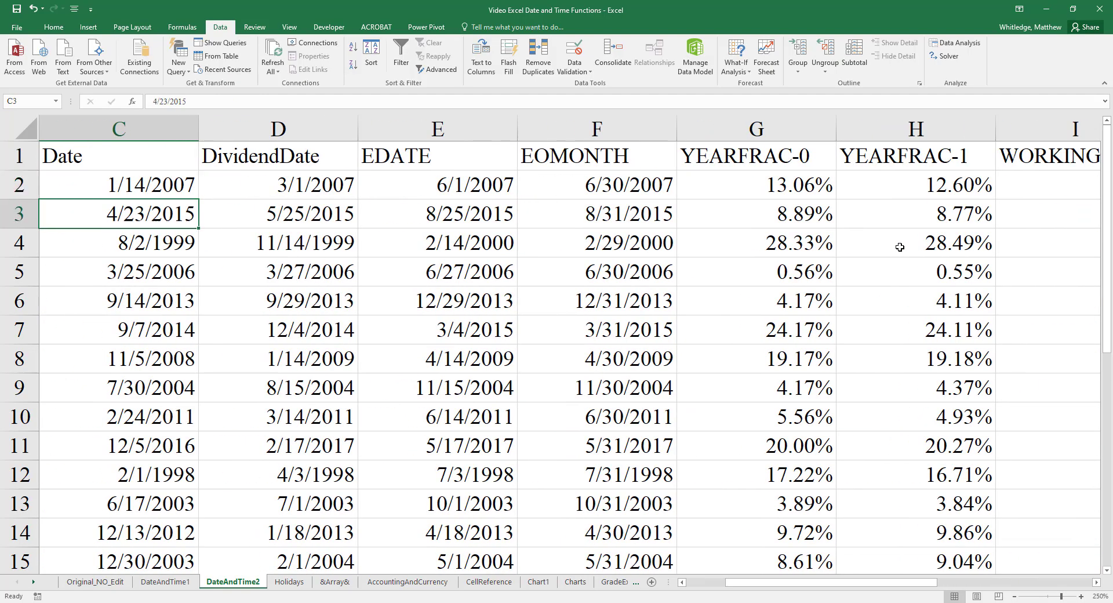
key(shift+Right)
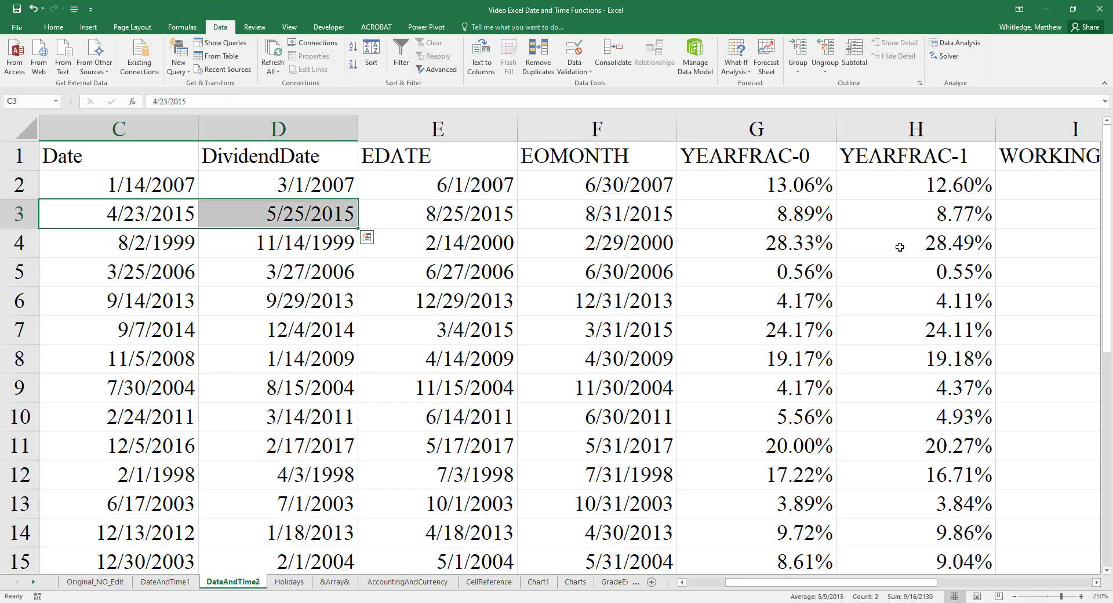
key(Down)
key(Up)
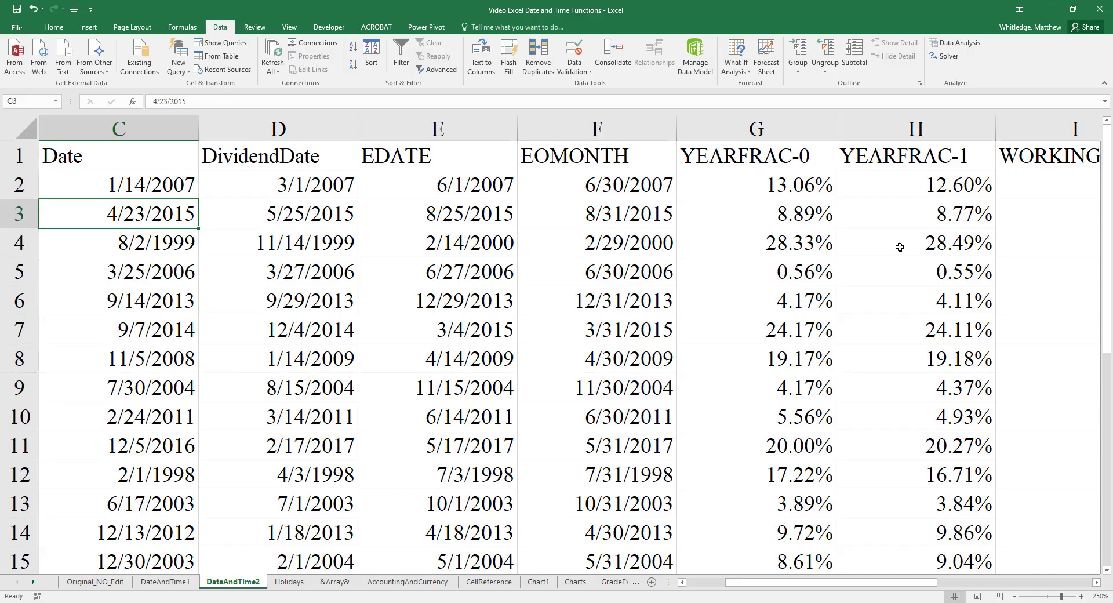
key(ctrl+Page_Down)
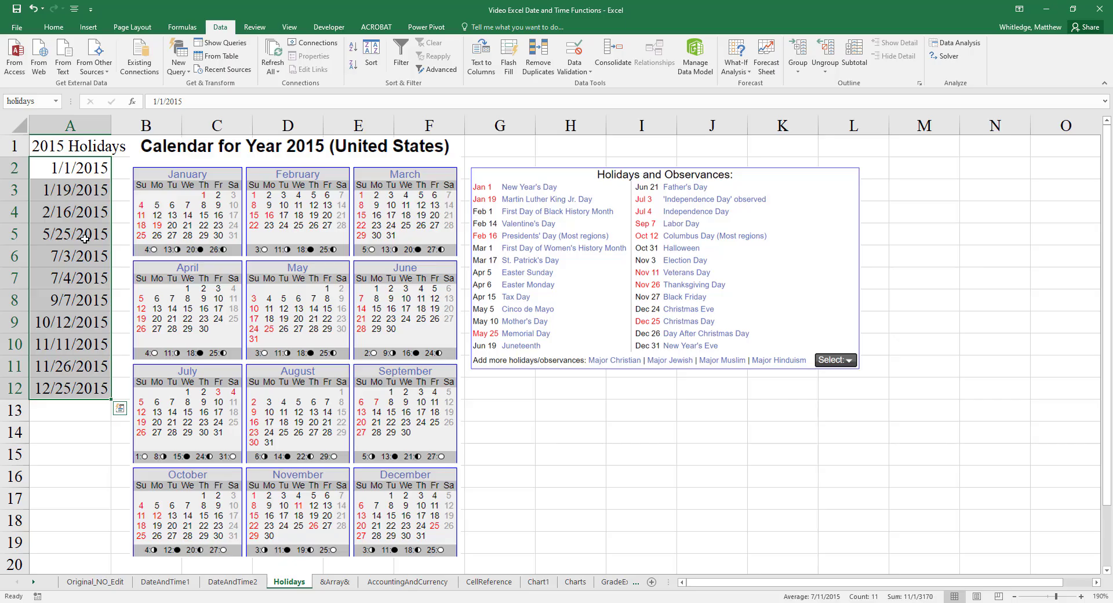
- Return to the DateAndTime2 sheet and compare the WORKINGDAYS and WORKING-HOLIDAYS results in row 3
key(ctrl+Page_Up)
key(Right)
key(Right)
key(Right)
key(Right)
key(Right)
key(Right)
key(Right)
key(Right)
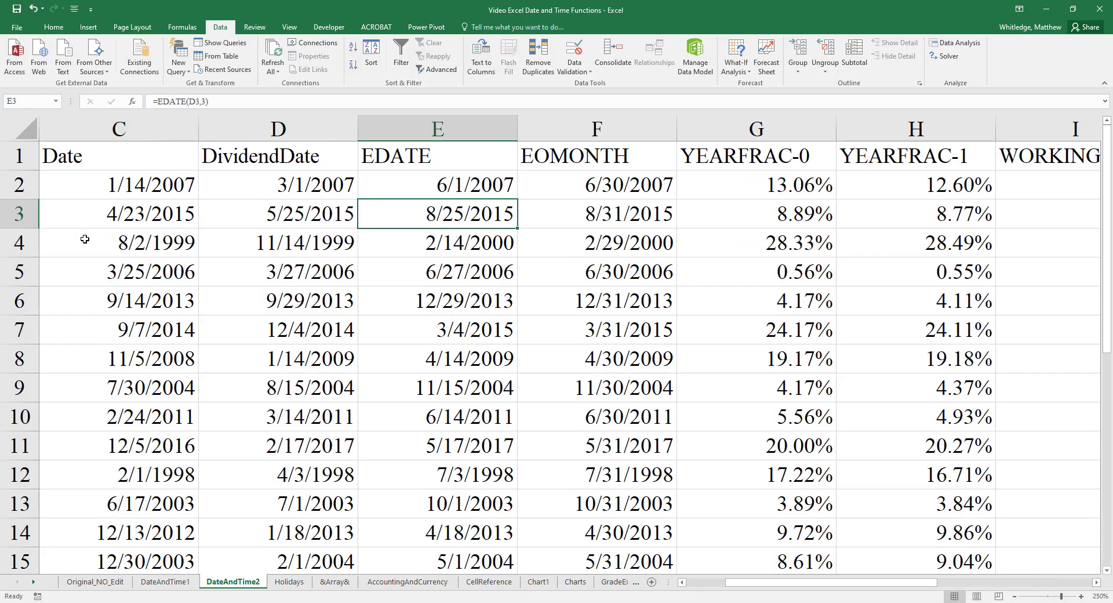
key(Left)
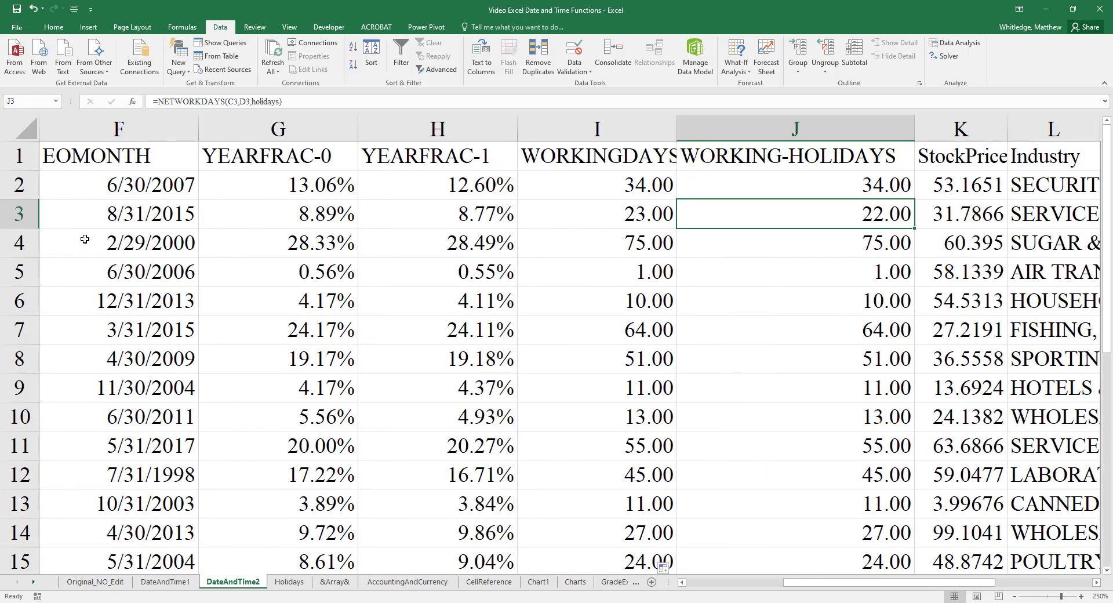
key(Left)
key(Right)
key(Up)
key(Up)
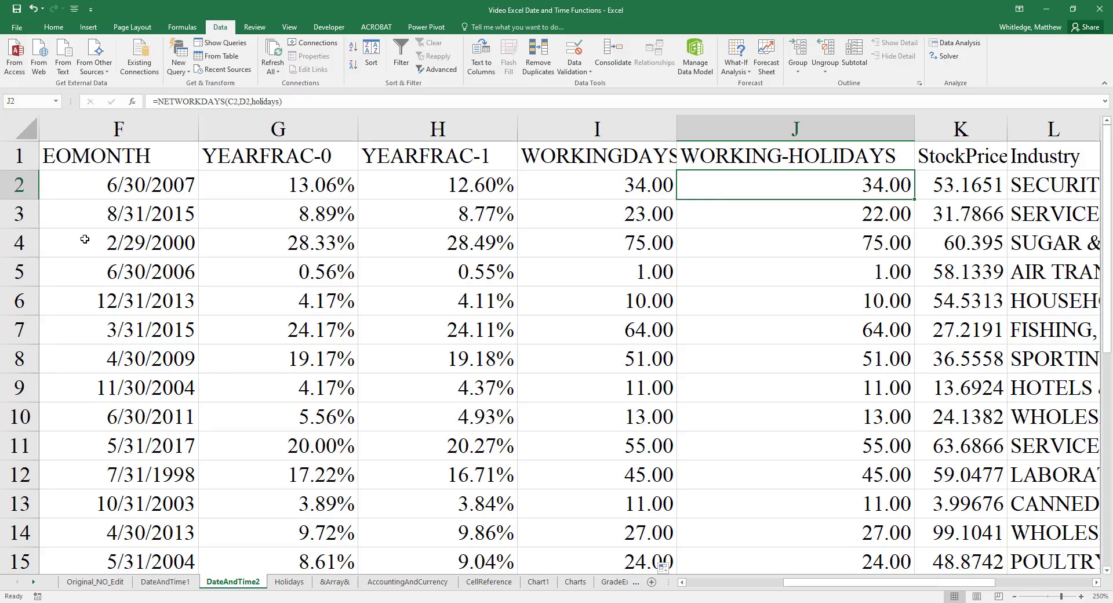
key(Left)
key(Right)
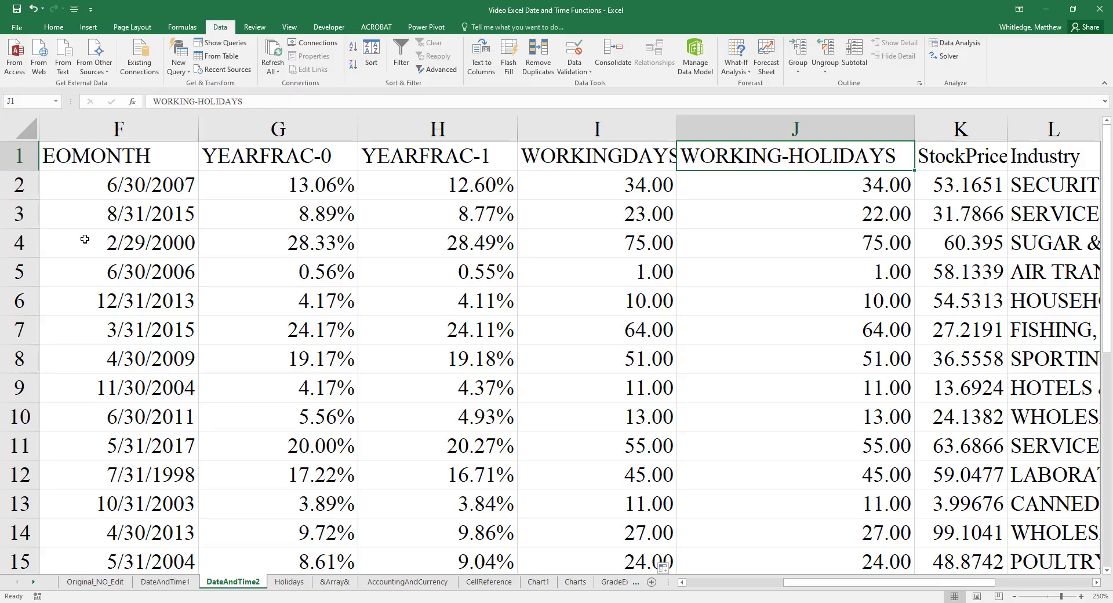
- Group columns E through J, from EDATE to WORKING-HOLIDAYS, and collapse the group
key(shift+Left)
key(shift+Left)
key(shift+Left)
key(shift+Left)
key(shift+Left)
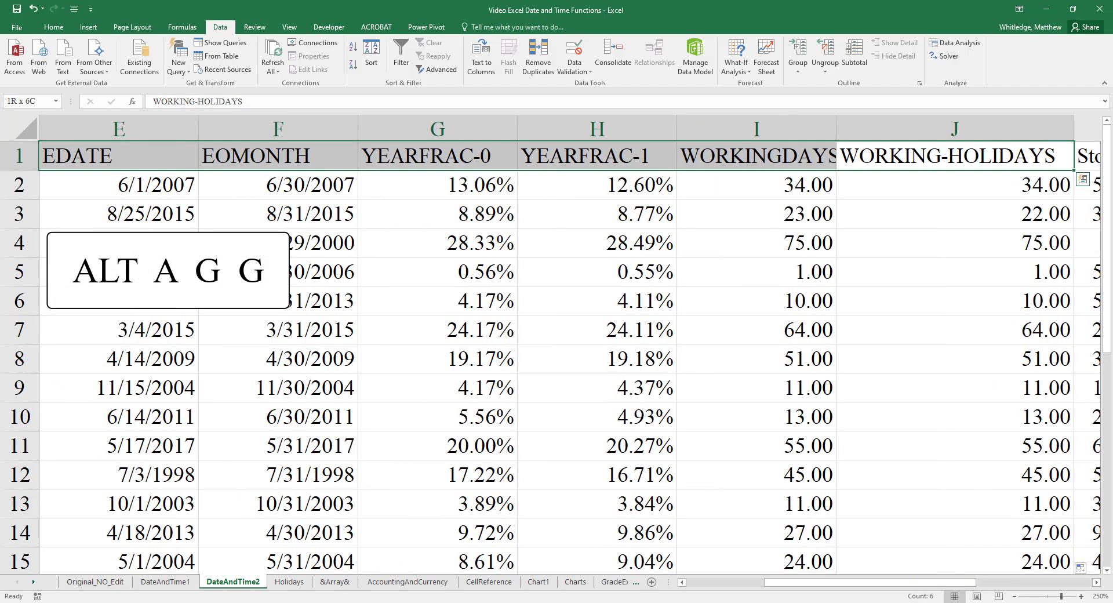
key(alt)
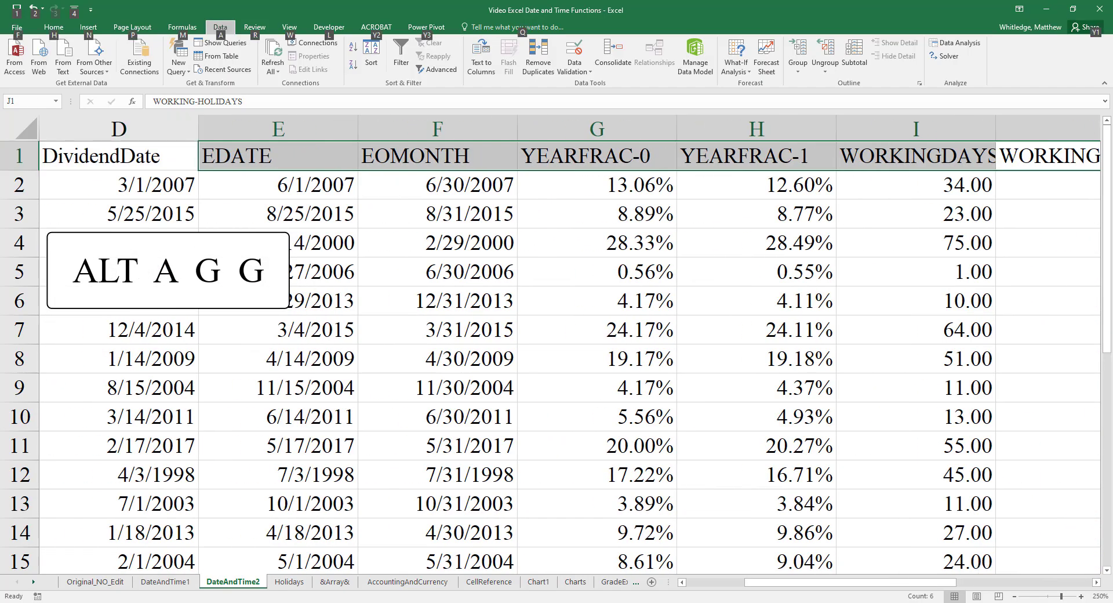
key(a)
key(g)
key(g)
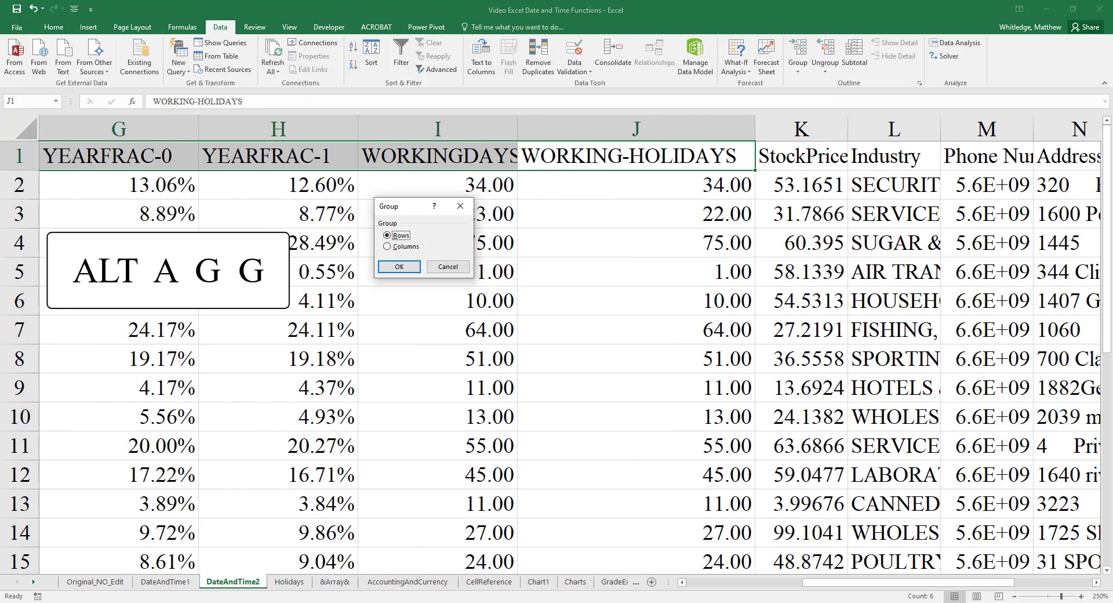
key(Return)
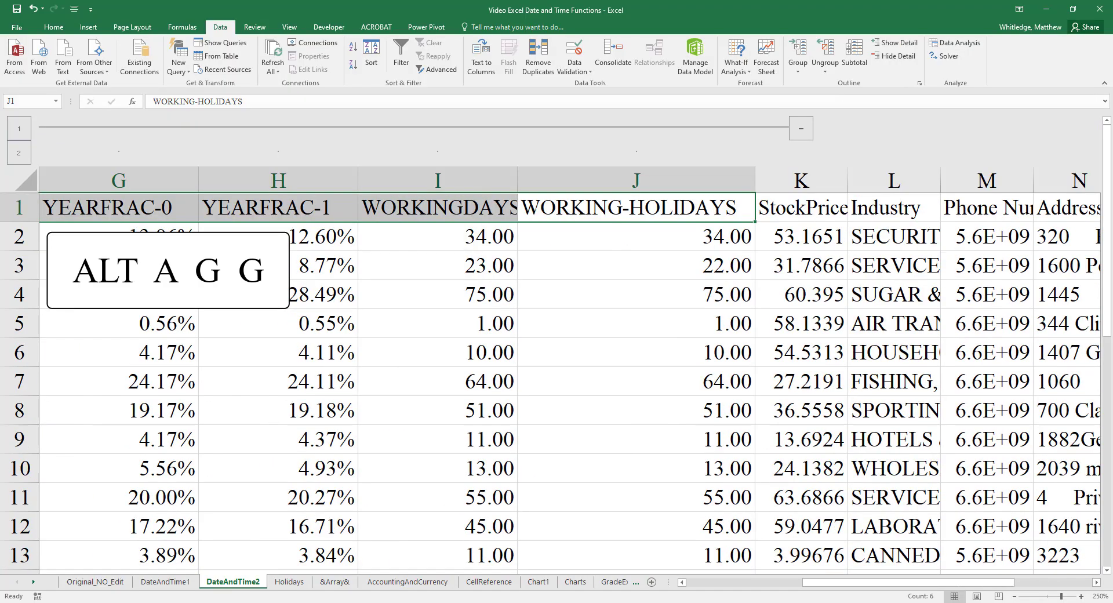
click(352, 127)
- Insert a blank column K directly before the StockPrice column
key(Left)
key(Left)
key(Left)
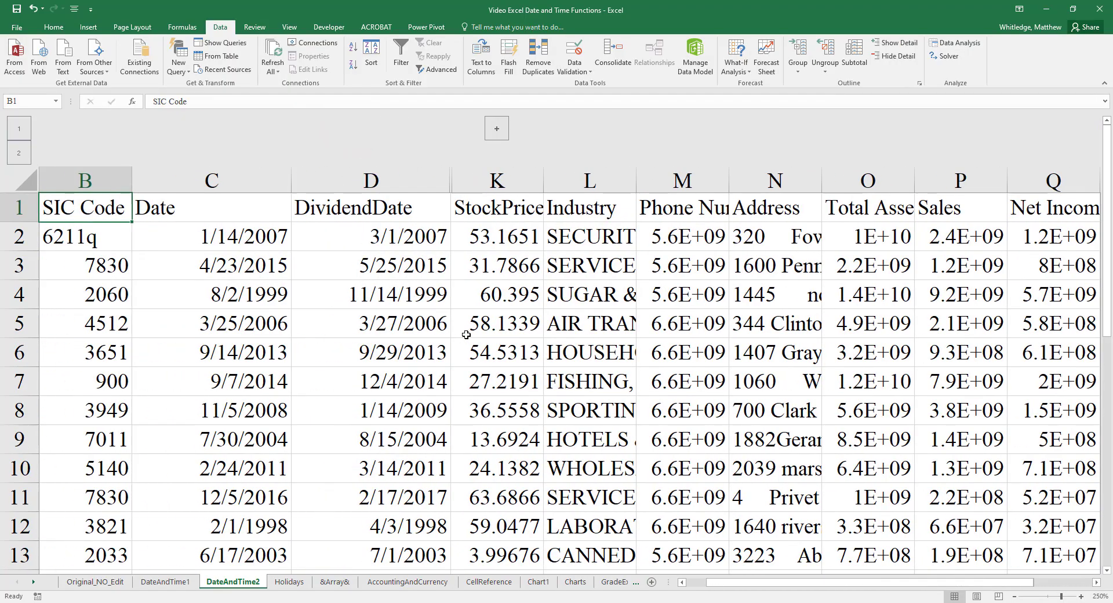
key(Right)
key(Right)
key(Right)
key(ctrl+space)
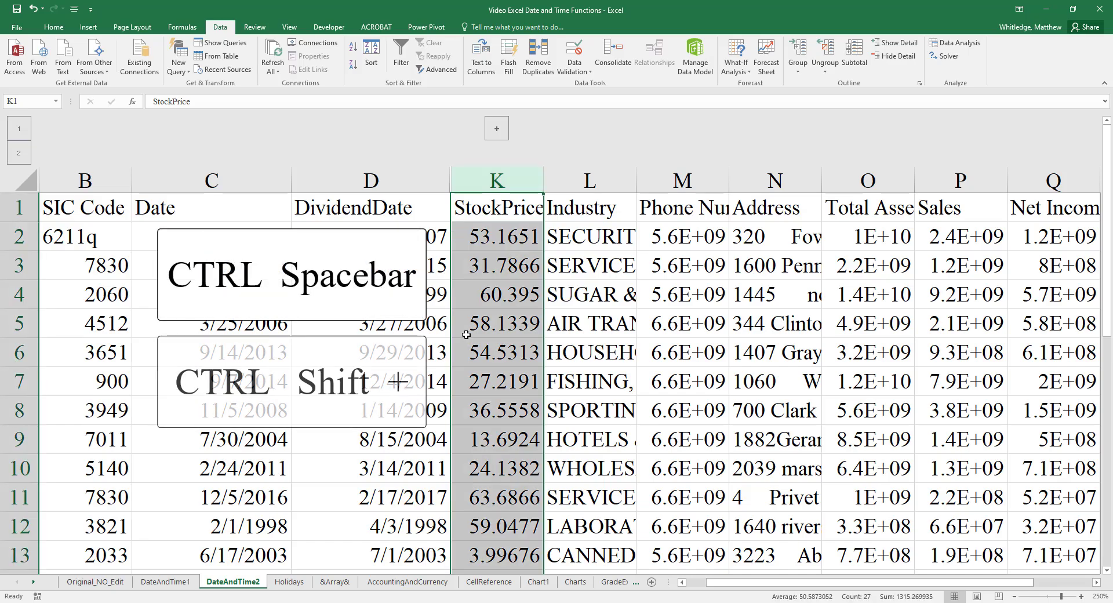
key(ctrl+shift+plus)
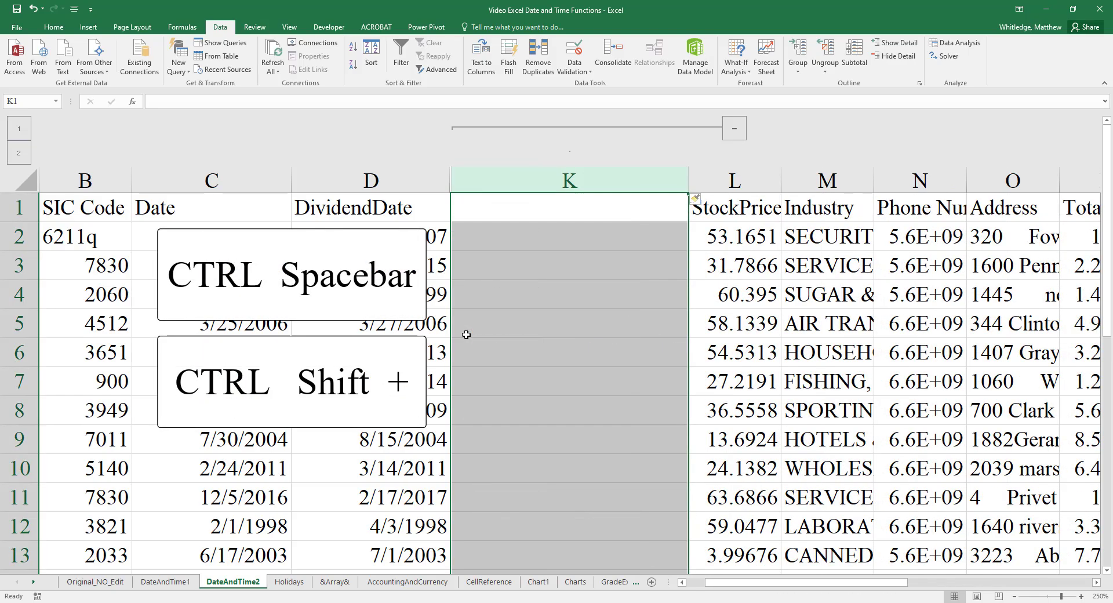
- Enter the header Workdays After in K1 of the new column
key(Up)
text(Wo)
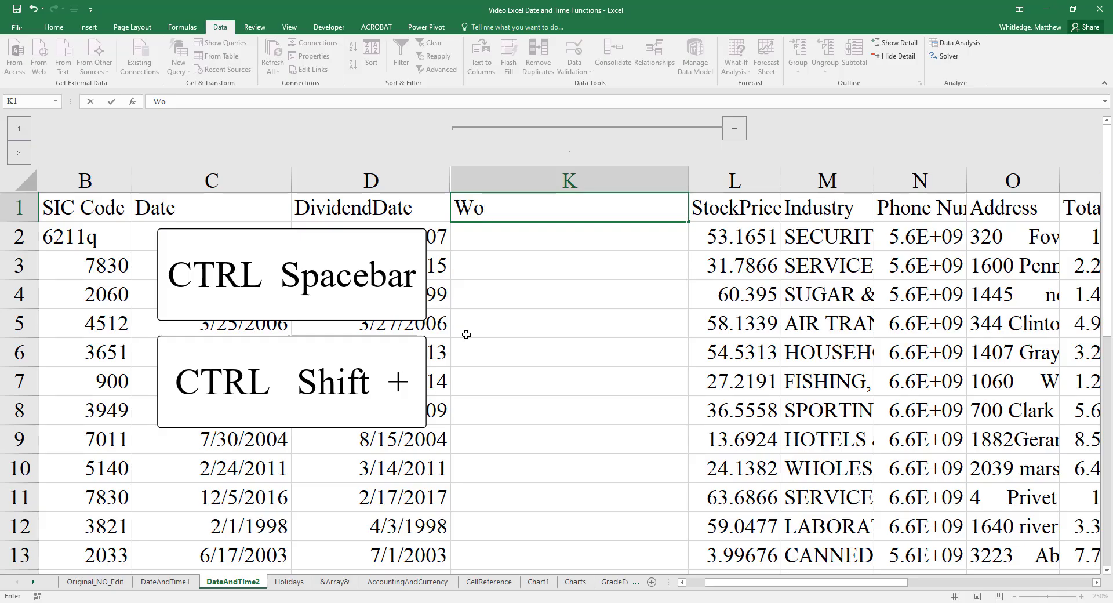
text(rkdays After)
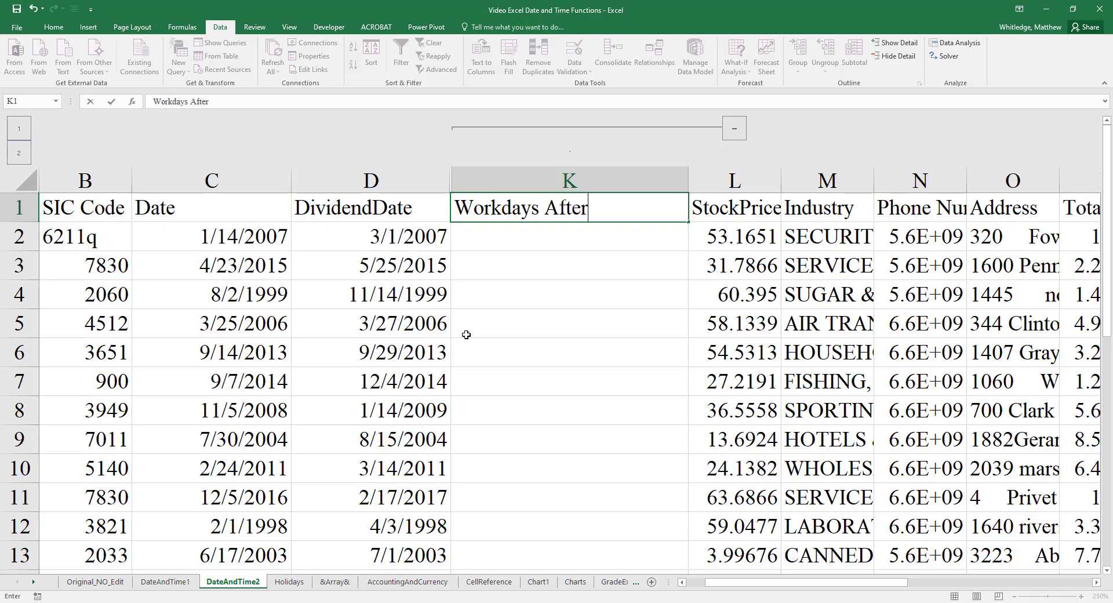
key(Return)
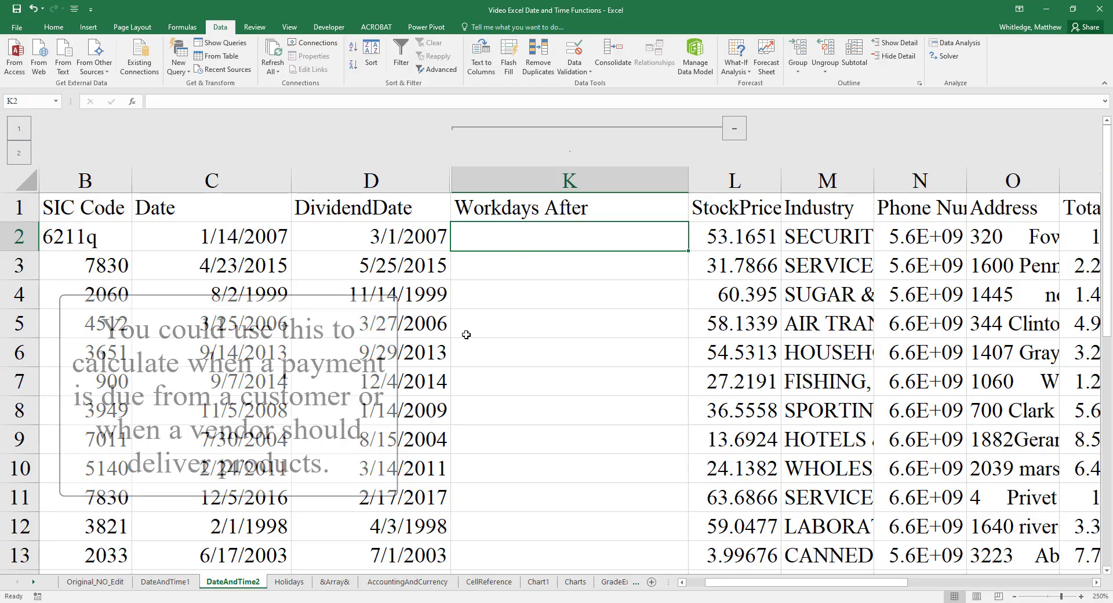
- Enter =WORKDAY(D2,3) in K2 to get the date three workdays after the dividend date
text(=workday)
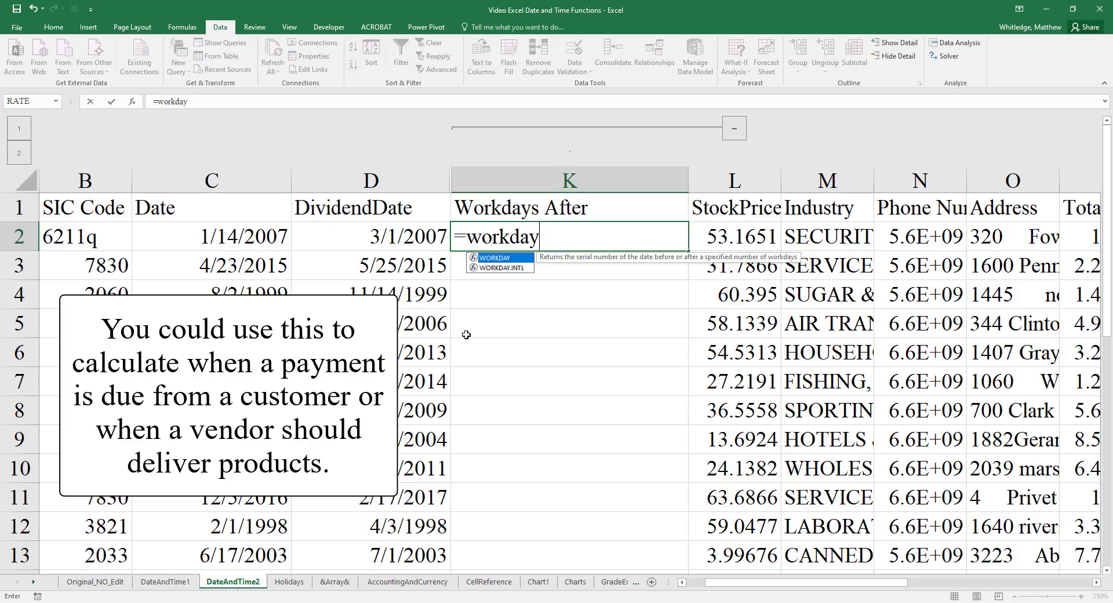
text(()
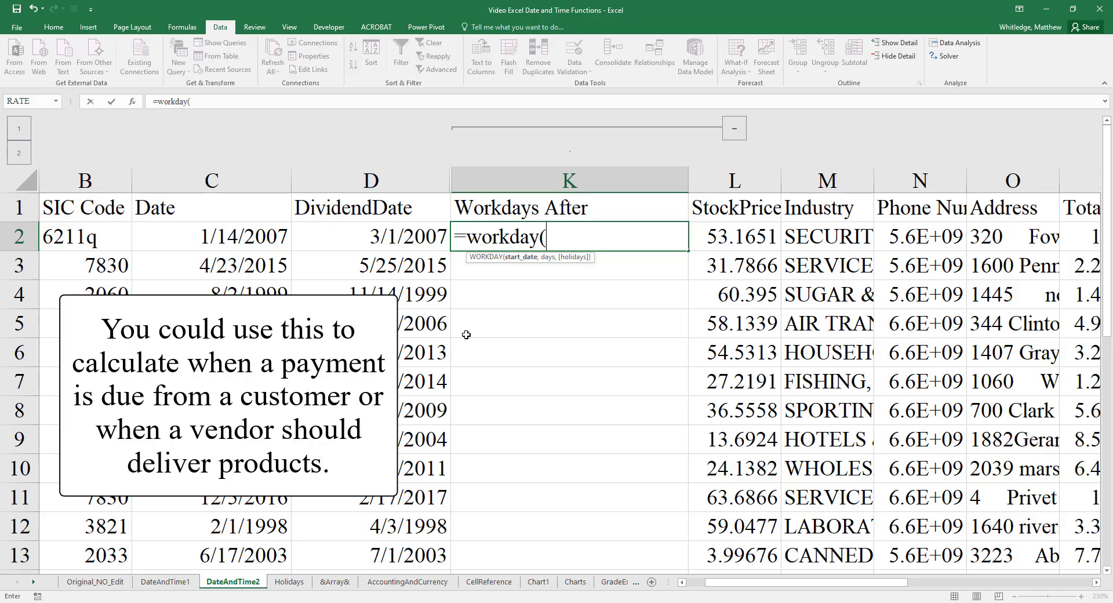
text(d)
key(BackSpace)
text(D2)
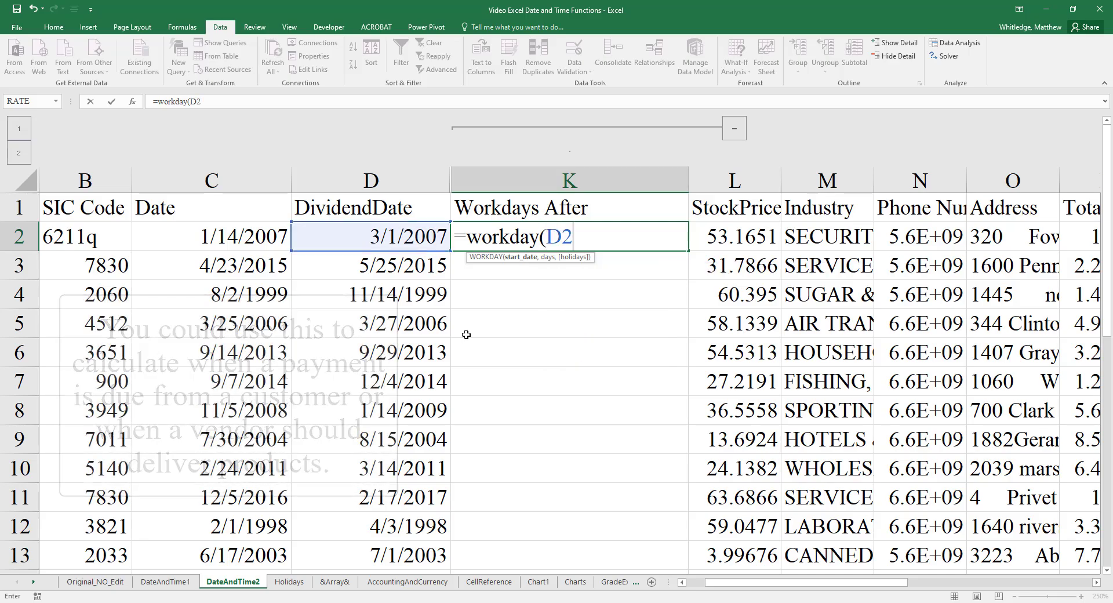
text(,)
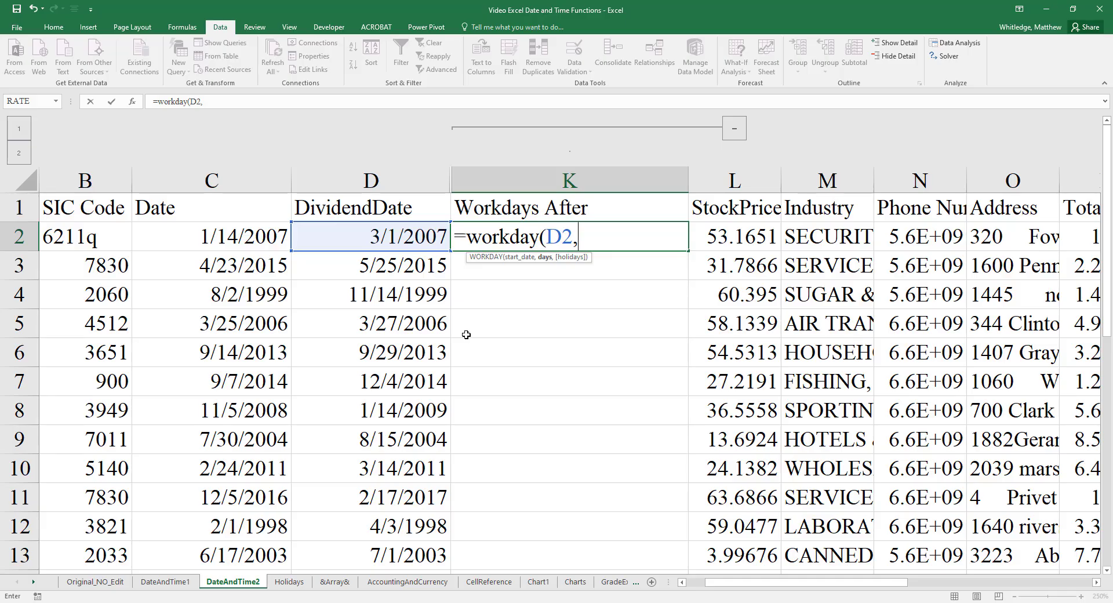
text(3)
key(Return)
- Format K2 with the Date number format and fill its WORKDAY formula down the column for all companies
key(Up)
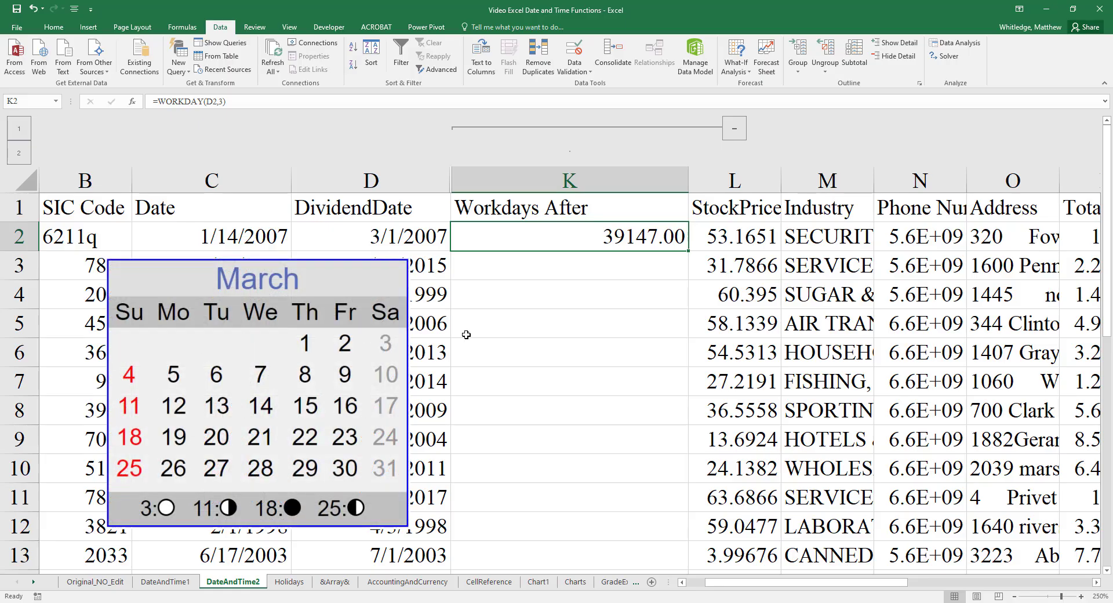
key(alt+h)
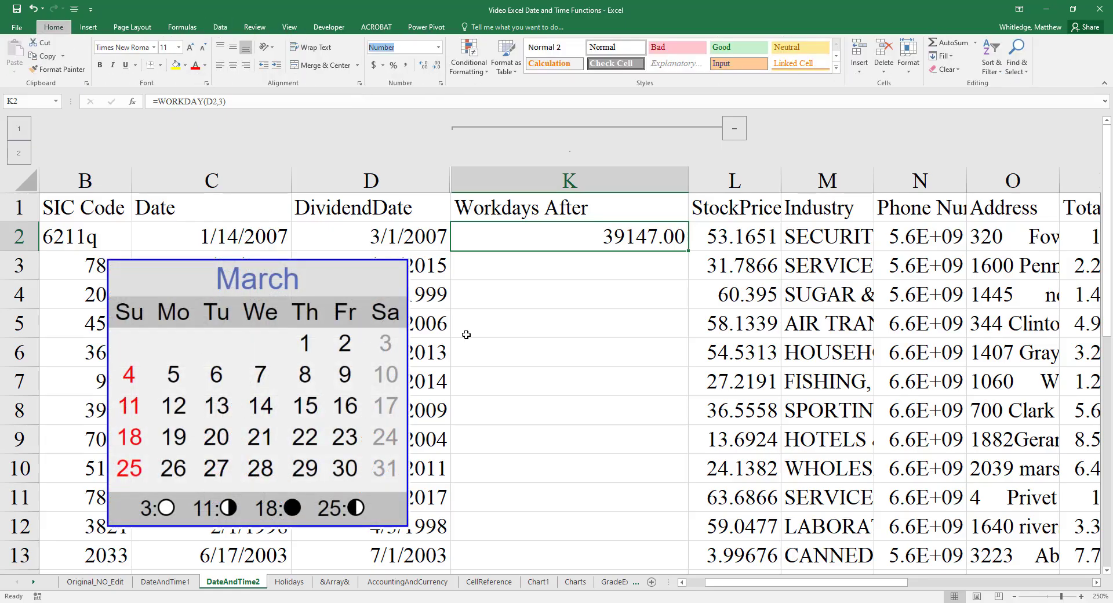
text(ndus)
key(Return)
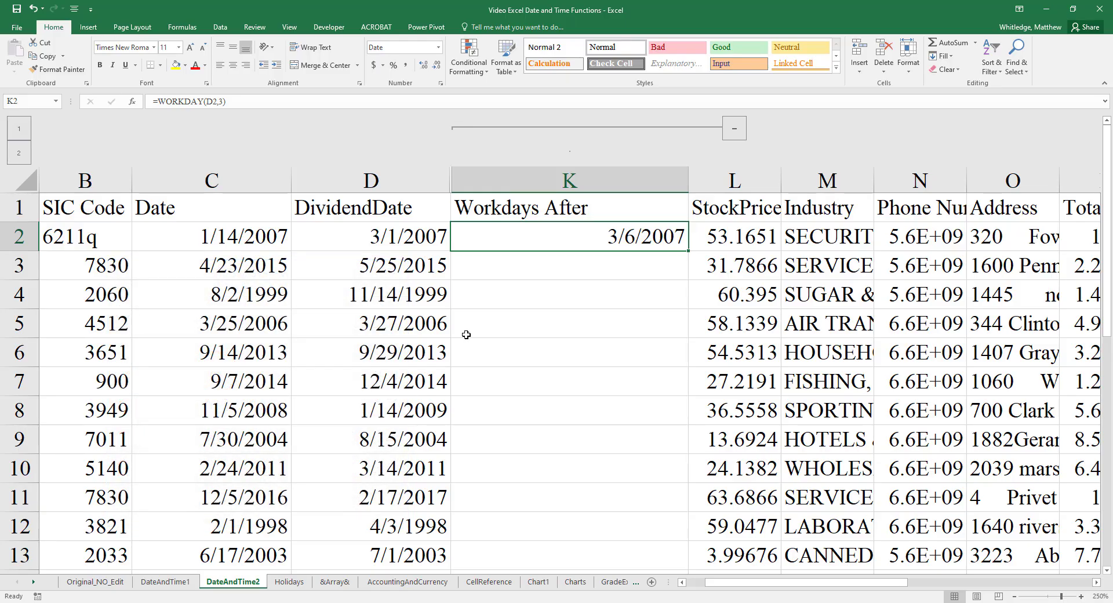
double_click(689, 252)
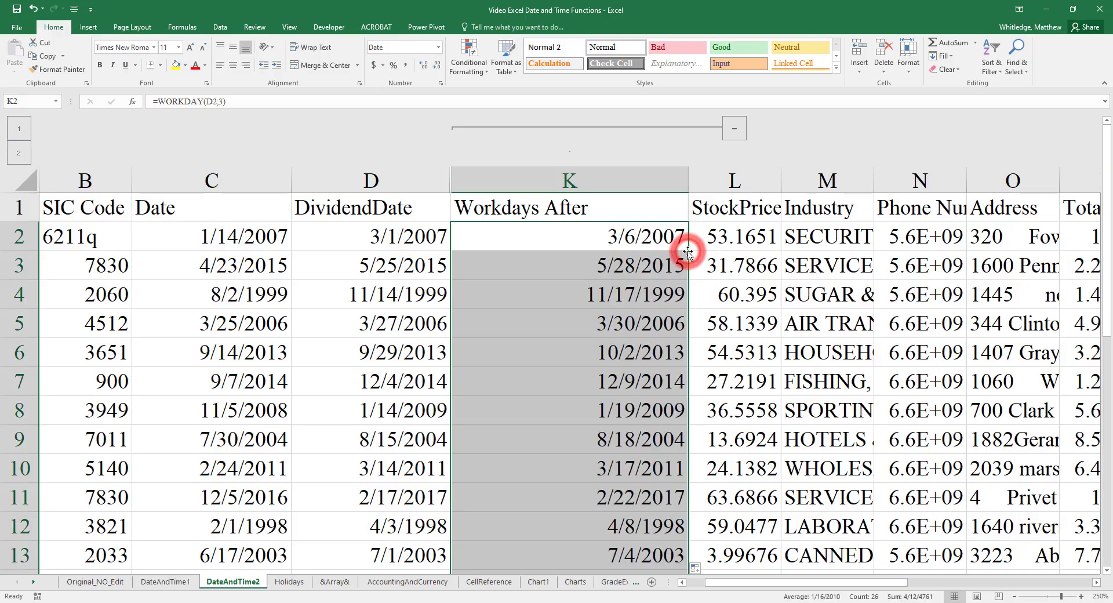
- Change the formula in K3 to =WORKDAY(D3,7) and fill it down the rest of the column
click(642, 262)
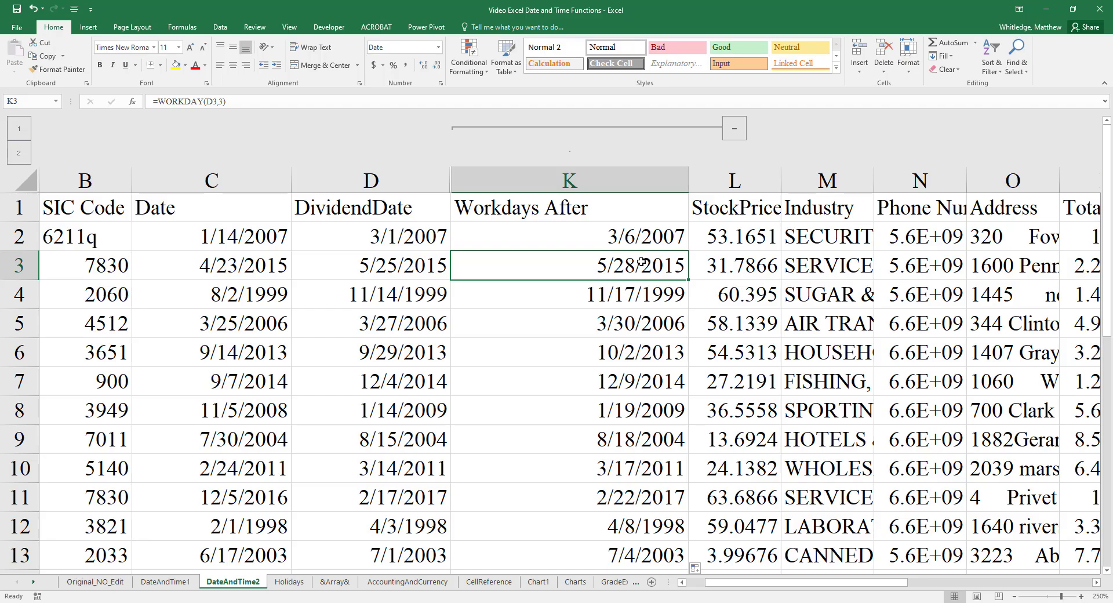
double_click(641, 262)
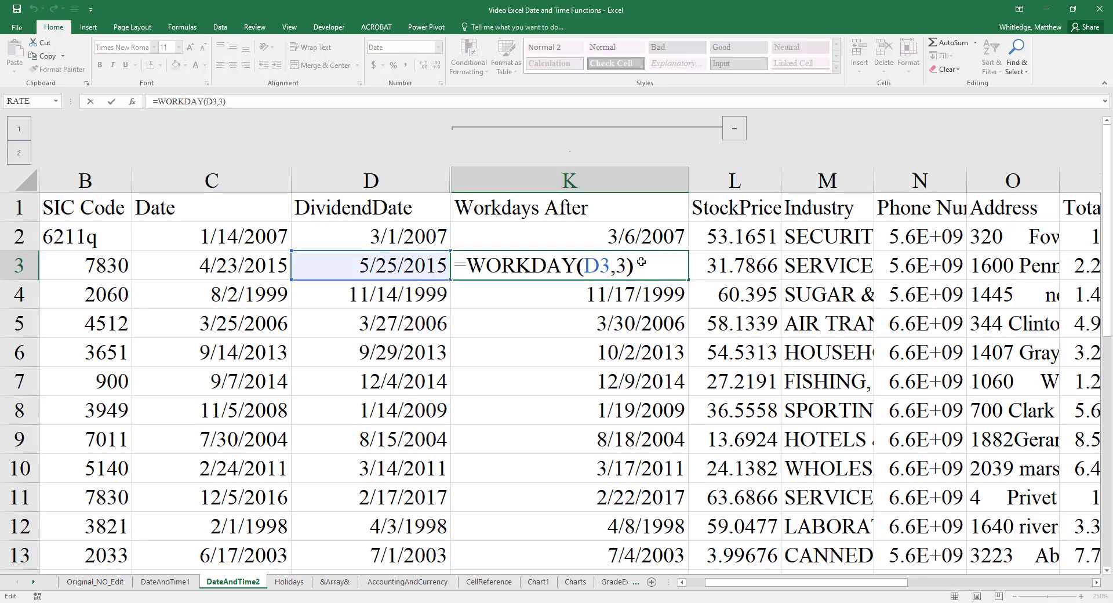
key(Left)
key(BackSpace)
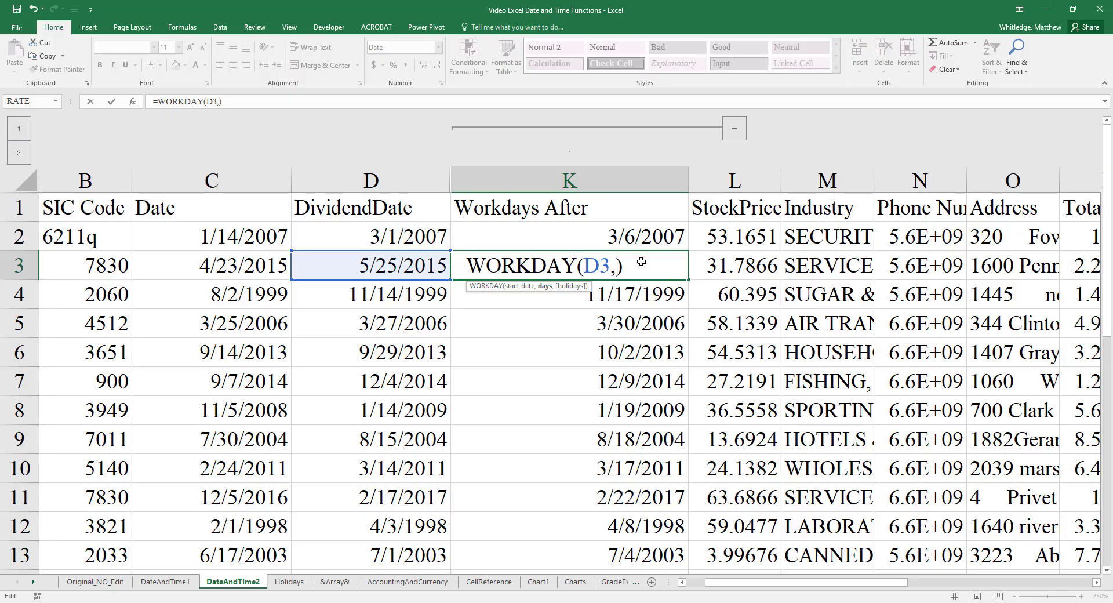
text(7)
key(Return)
click(641, 262)
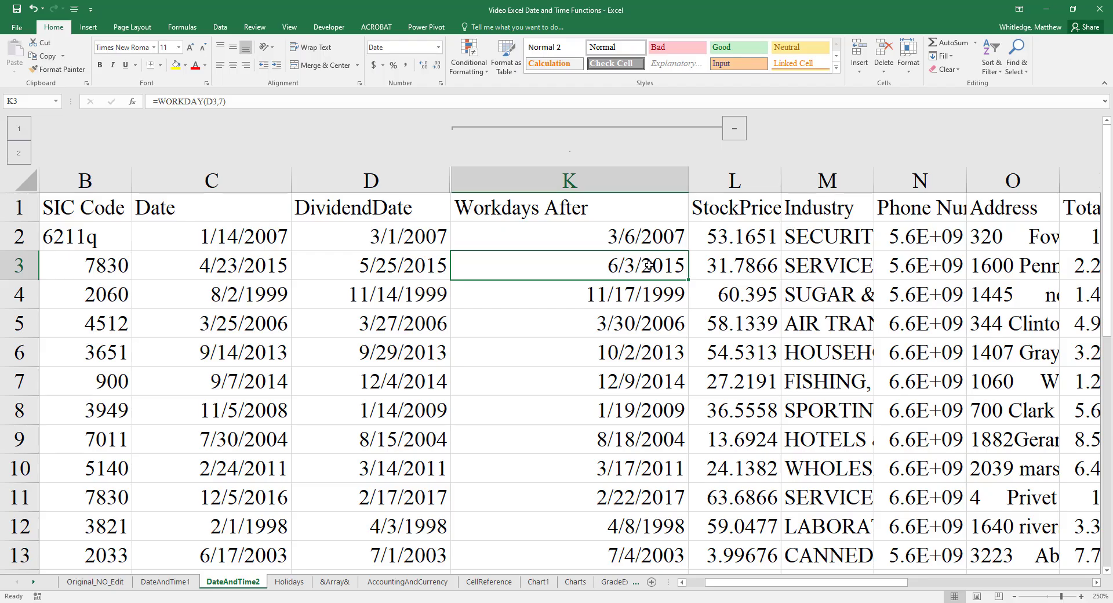
double_click(689, 281)
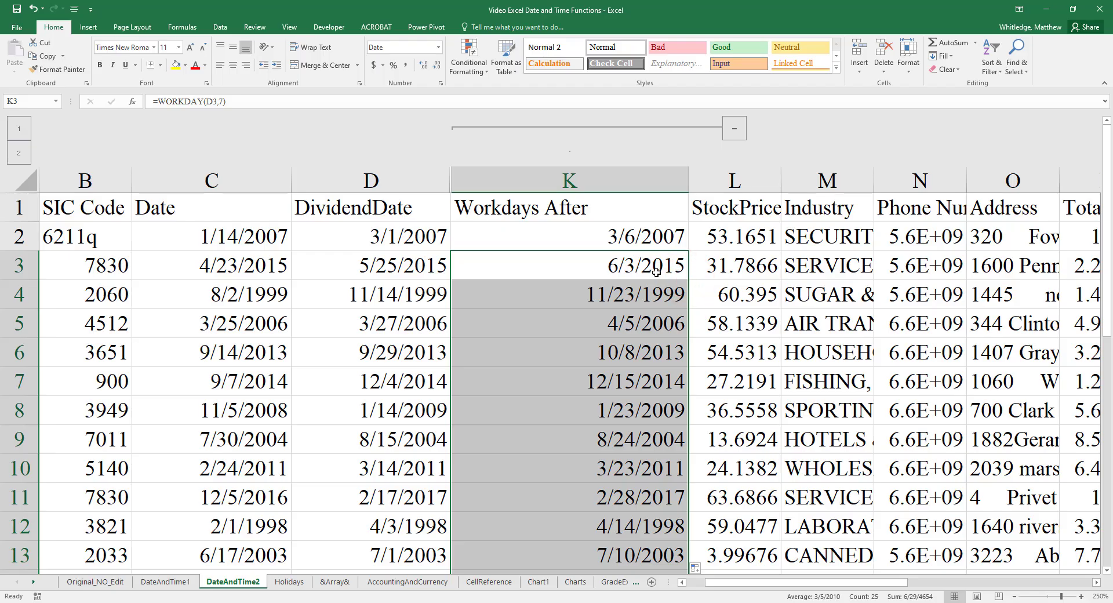
- Open the Holidays sheet to check the 2015 holiday dates against the WORKDAY results
key(ctrl+Page_Down)
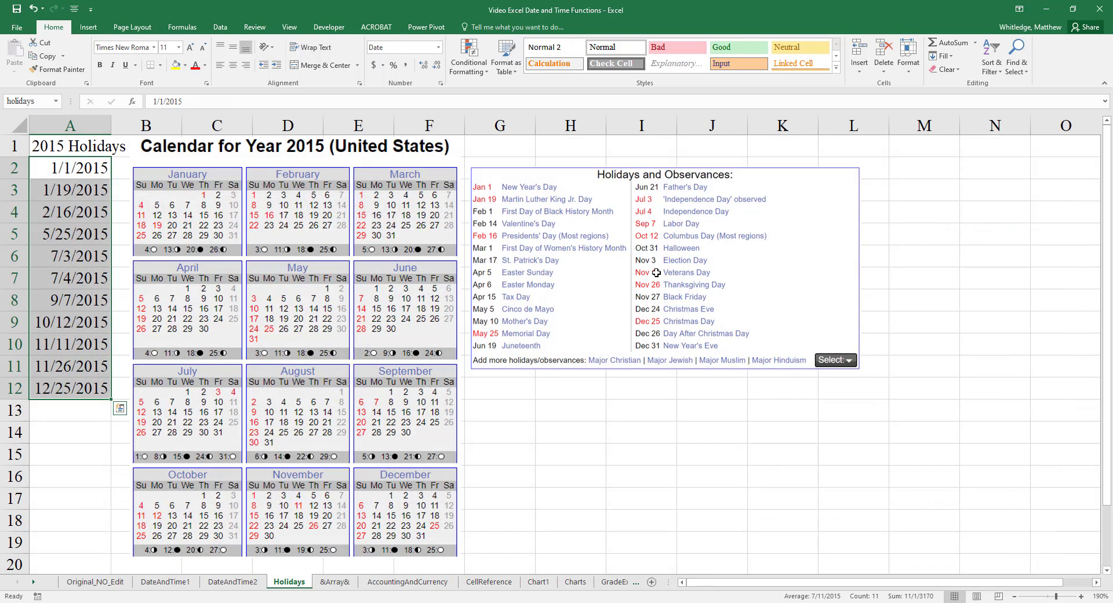